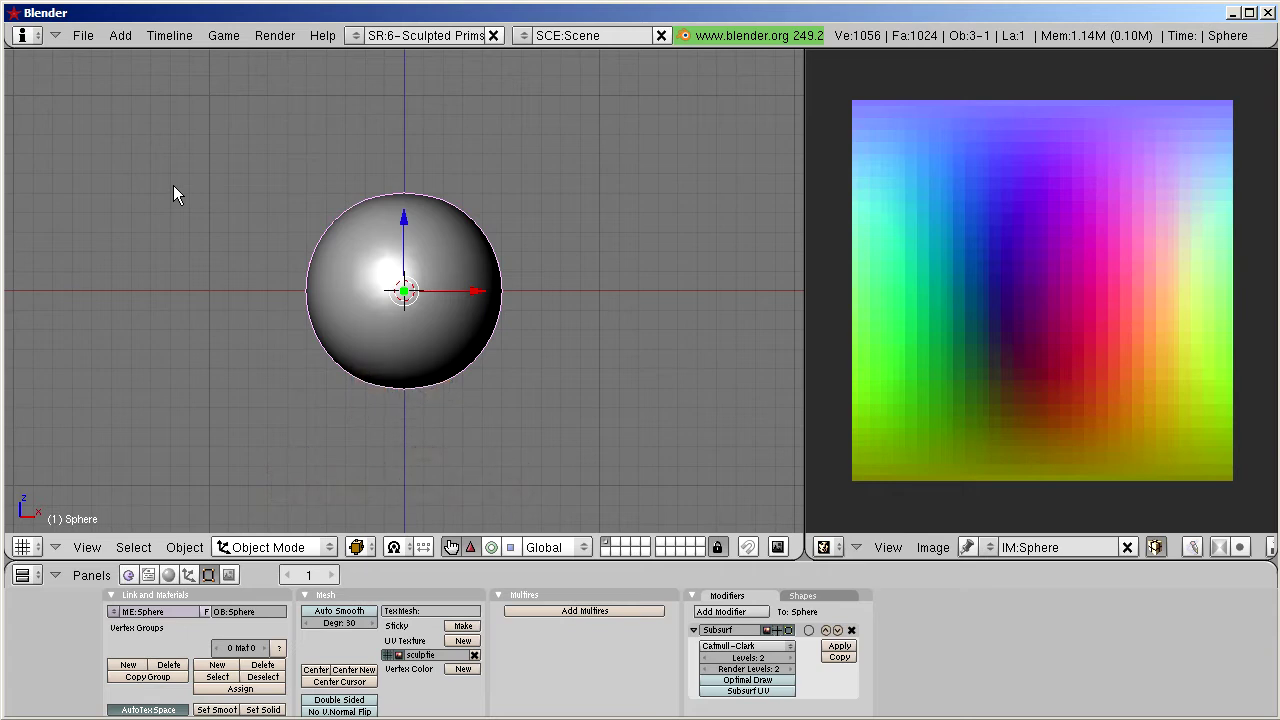
Erase the selected sphere object with X and confirm the deletion
{"action": "key", "text": "x"}
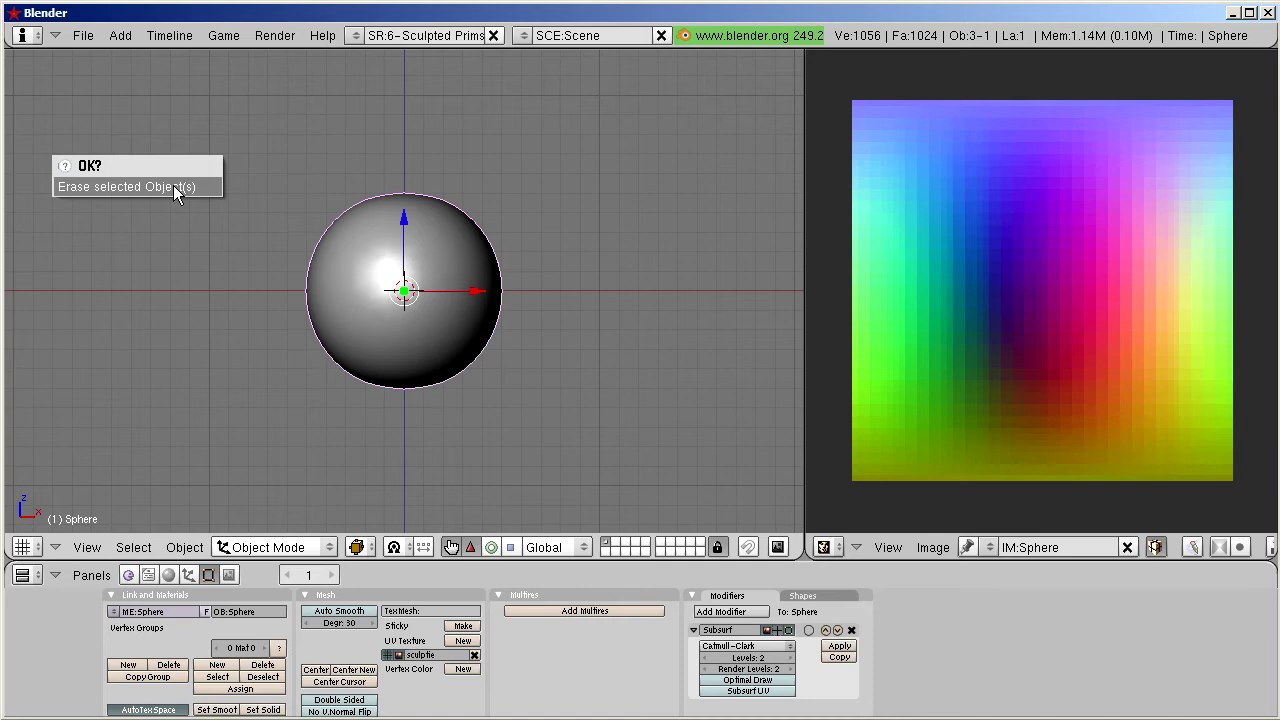
{"action": "left_click", "coordinate": [174, 187]}
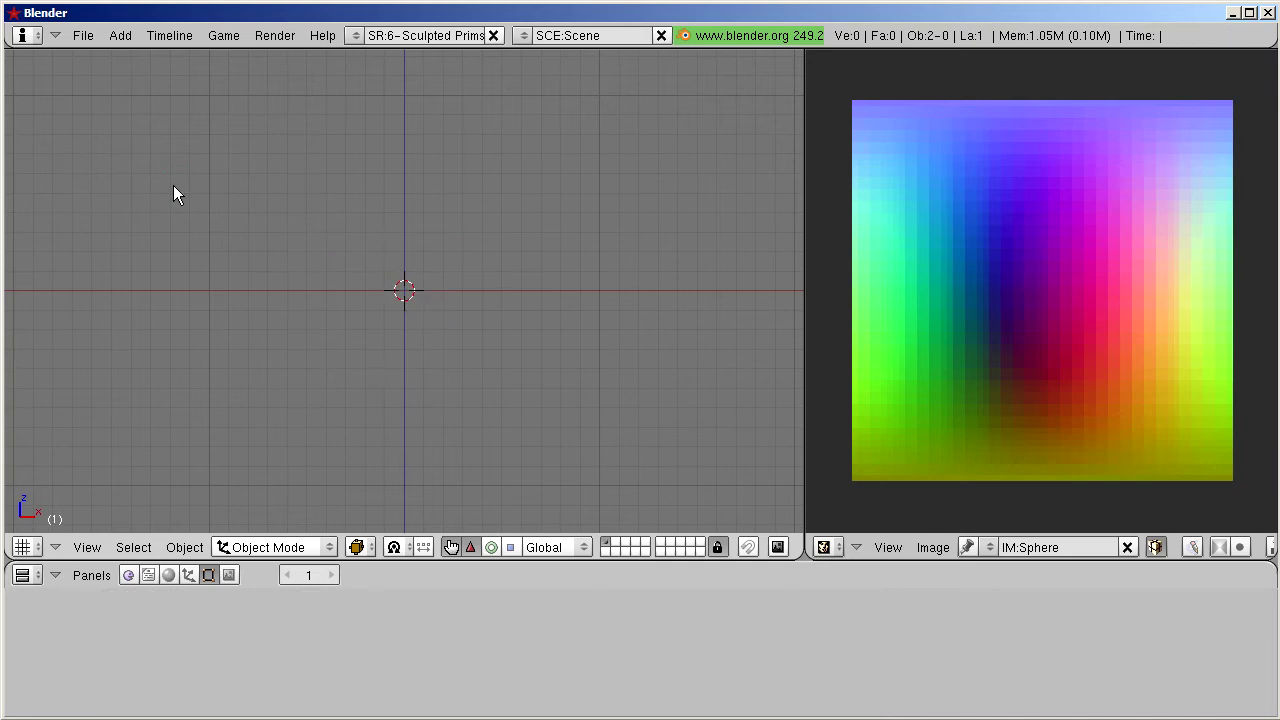
Open the Second Life Sculptie importer and pick BrokenTube.png from f:\tmp
{"action": "left_click", "coordinate": [80, 38]}
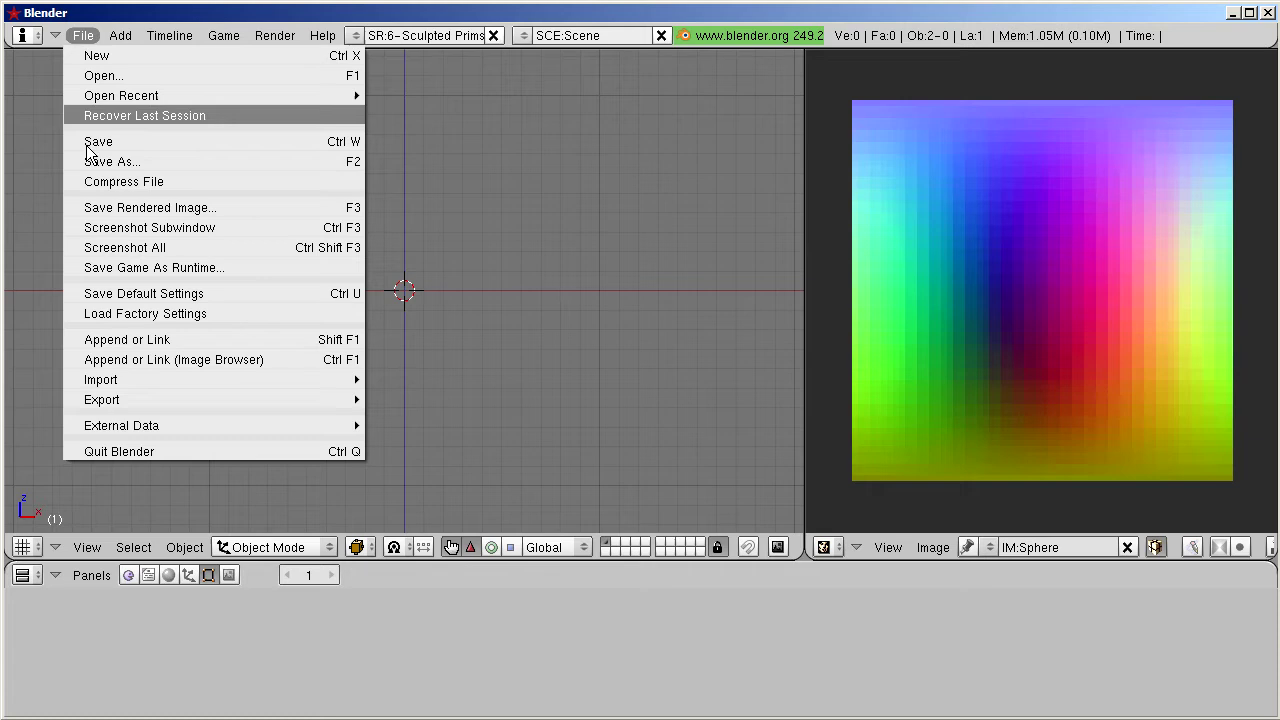
{"action": "mouse_move", "coordinate": [130, 380]}
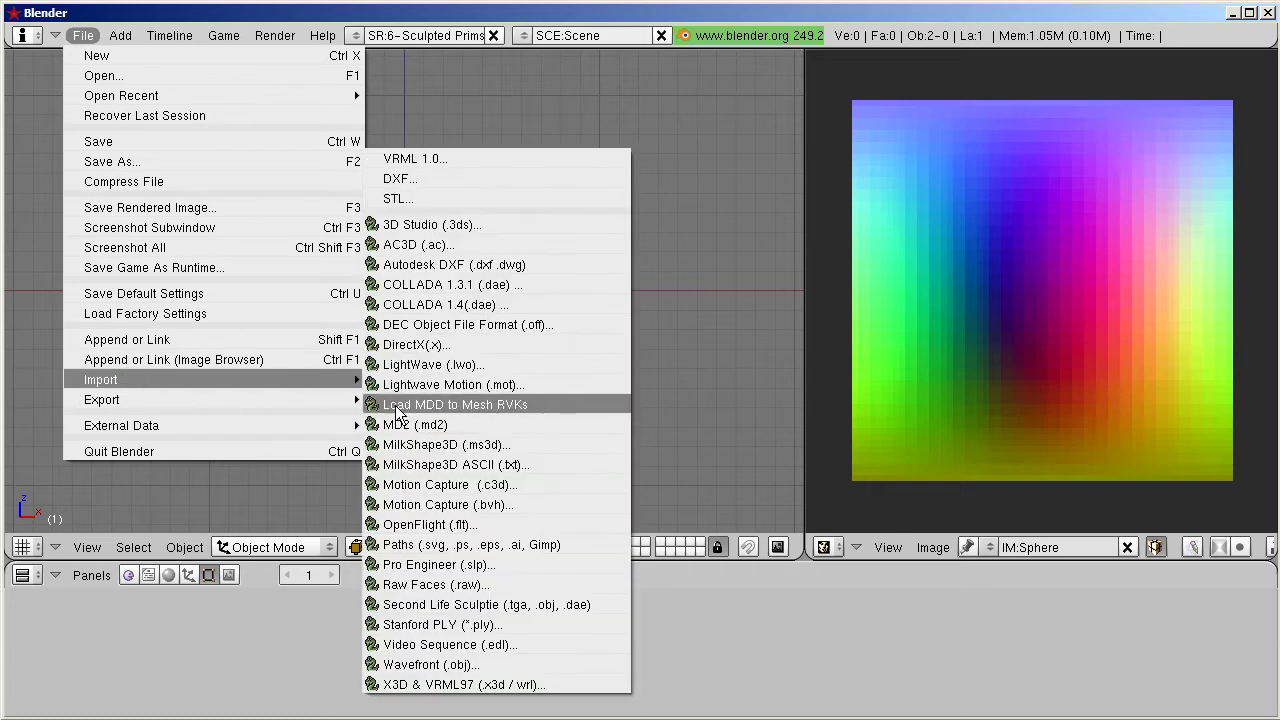
{"action": "left_click", "coordinate": [601, 604]}
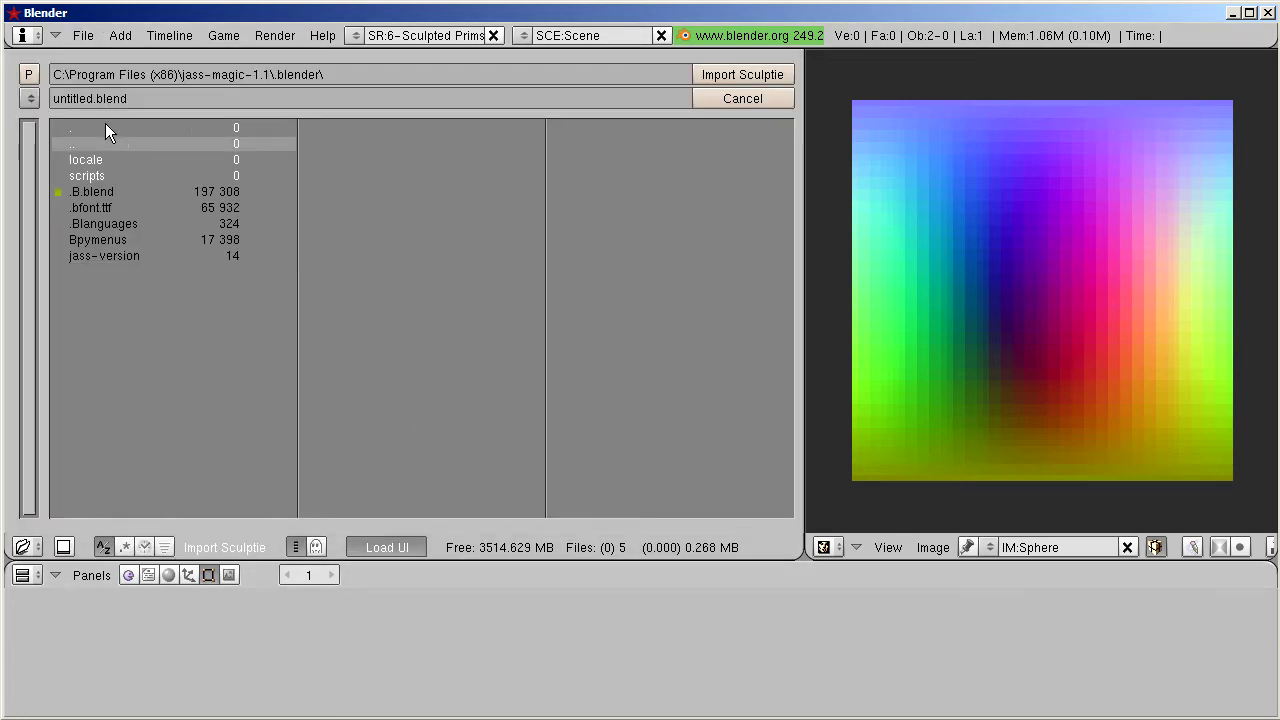
{"action": "left_click", "coordinate": [31, 97]}
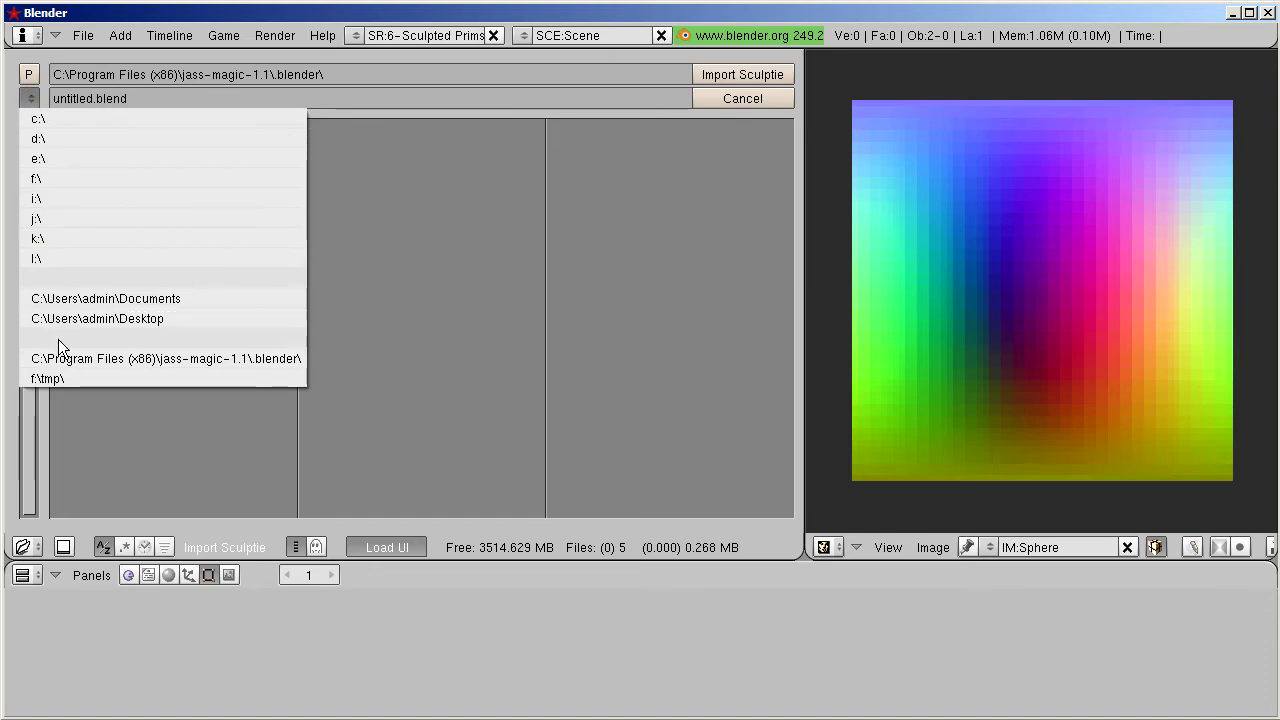
{"action": "left_click", "coordinate": [61, 378]}
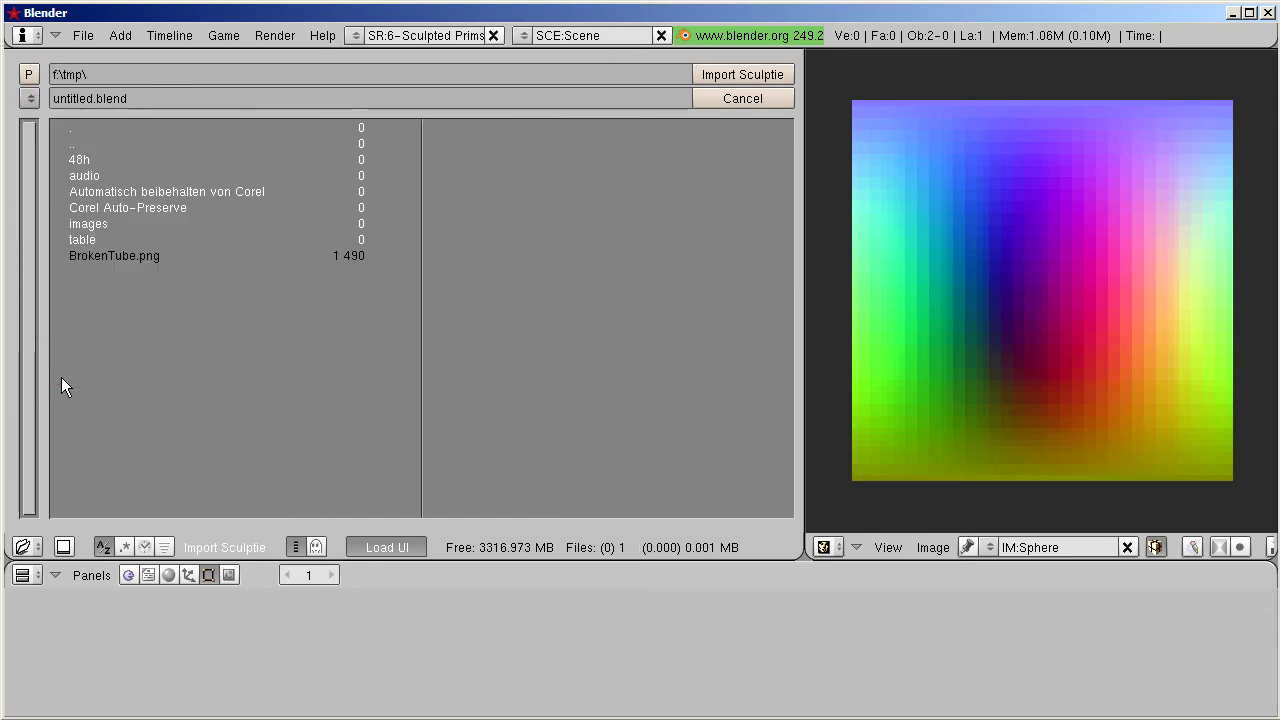
{"action": "left_click", "coordinate": [131, 257]}
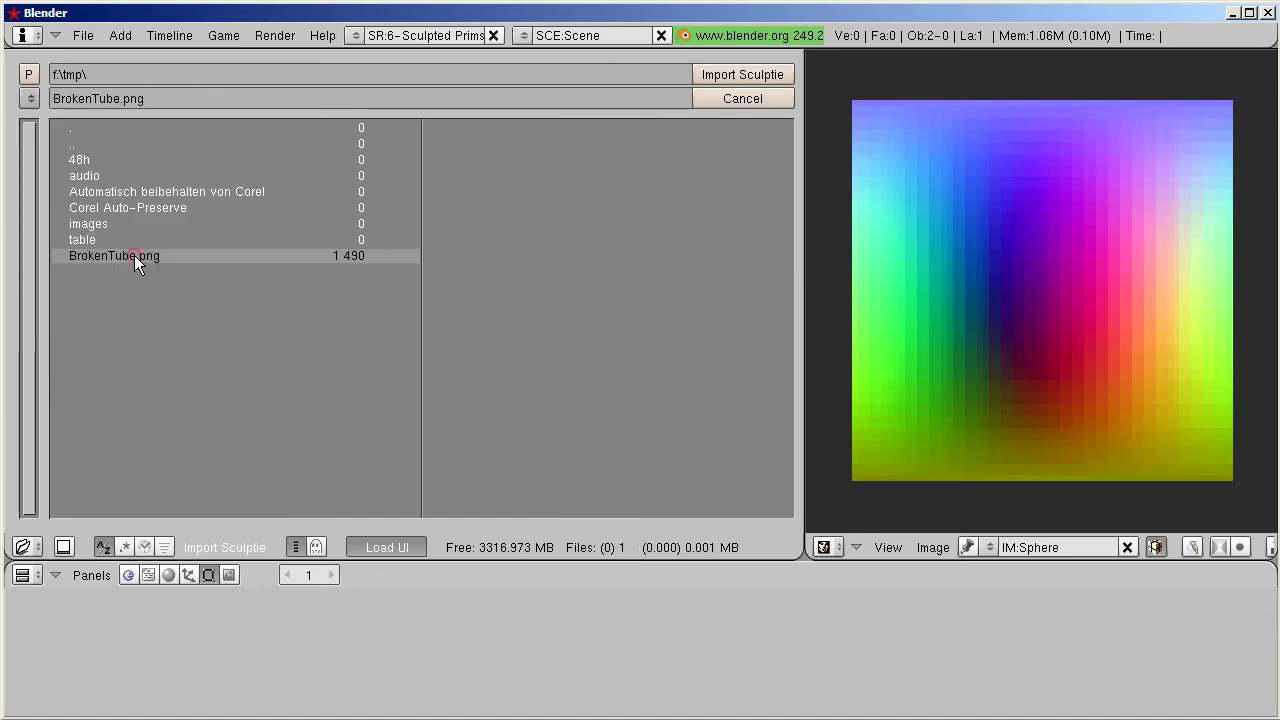
Import BrokenTube as a mesh, hide the manipulator, turn and zoom the view, and maximize it
{"action": "left_click", "coordinate": [749, 76]}
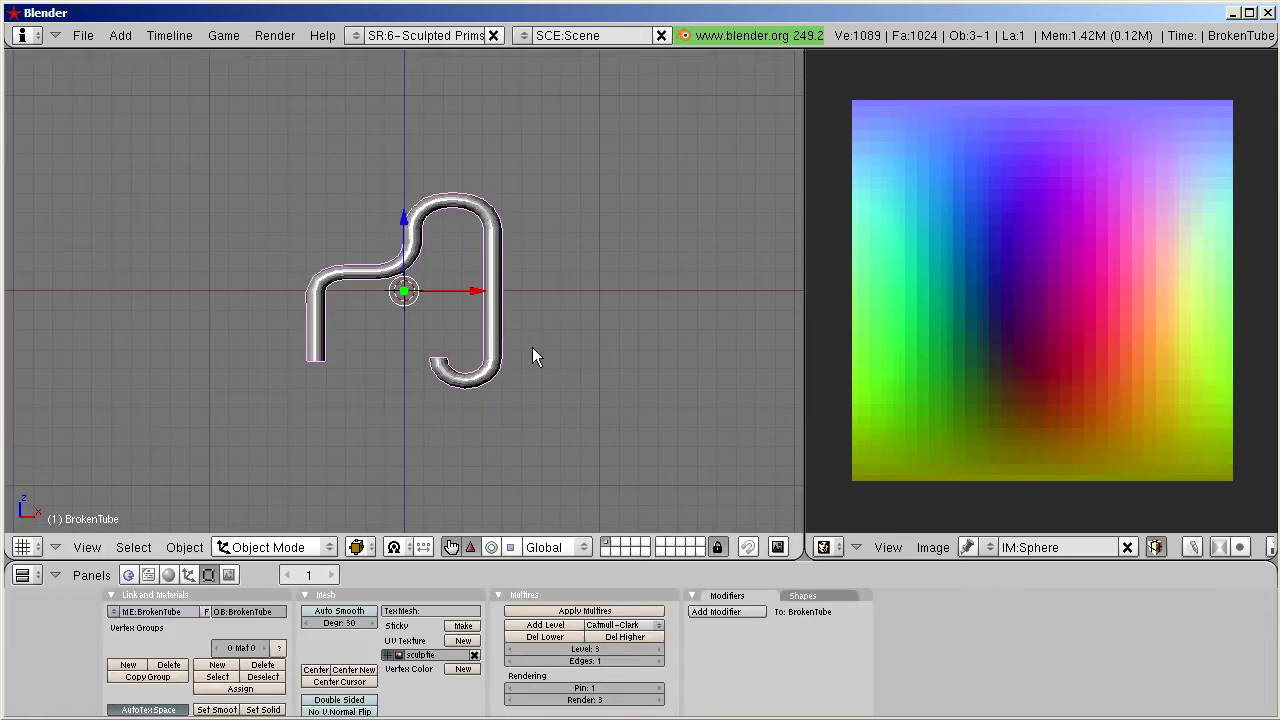
{"action": "left_click", "coordinate": [451, 547]}
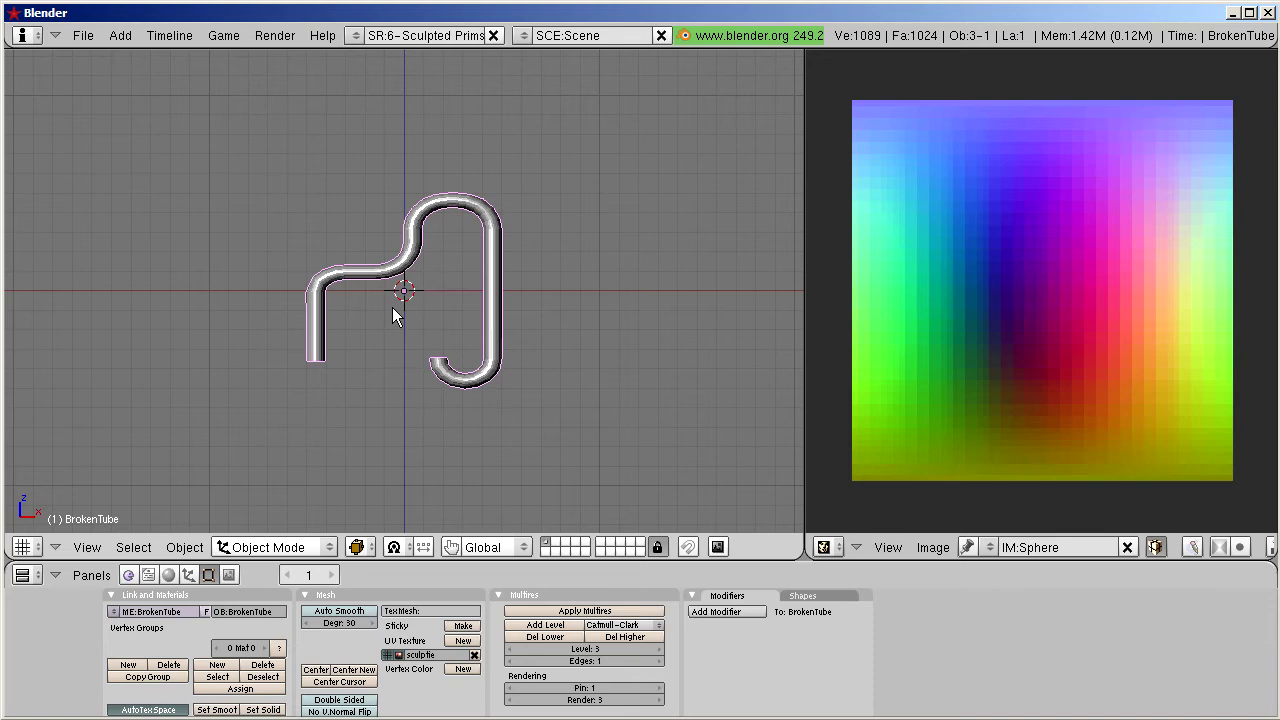
{"action": "key", "text": "KP_6"}
{"action": "key", "text": "KP_6"}
{"action": "key", "text": "KP_6"}
{"action": "key", "text": "KP_6"}
{"action": "key", "text": "KP_6"}
{"action": "key", "text": "KP_6"}
{"action": "key", "text": "KP_6"}
{"action": "key", "text": "KP_6"}
{"action": "key", "text": "KP_6"}
{"action": "key", "text": "KP_6"}
{"action": "key", "text": "KP_6"}
{"action": "key", "text": "KP_6"}
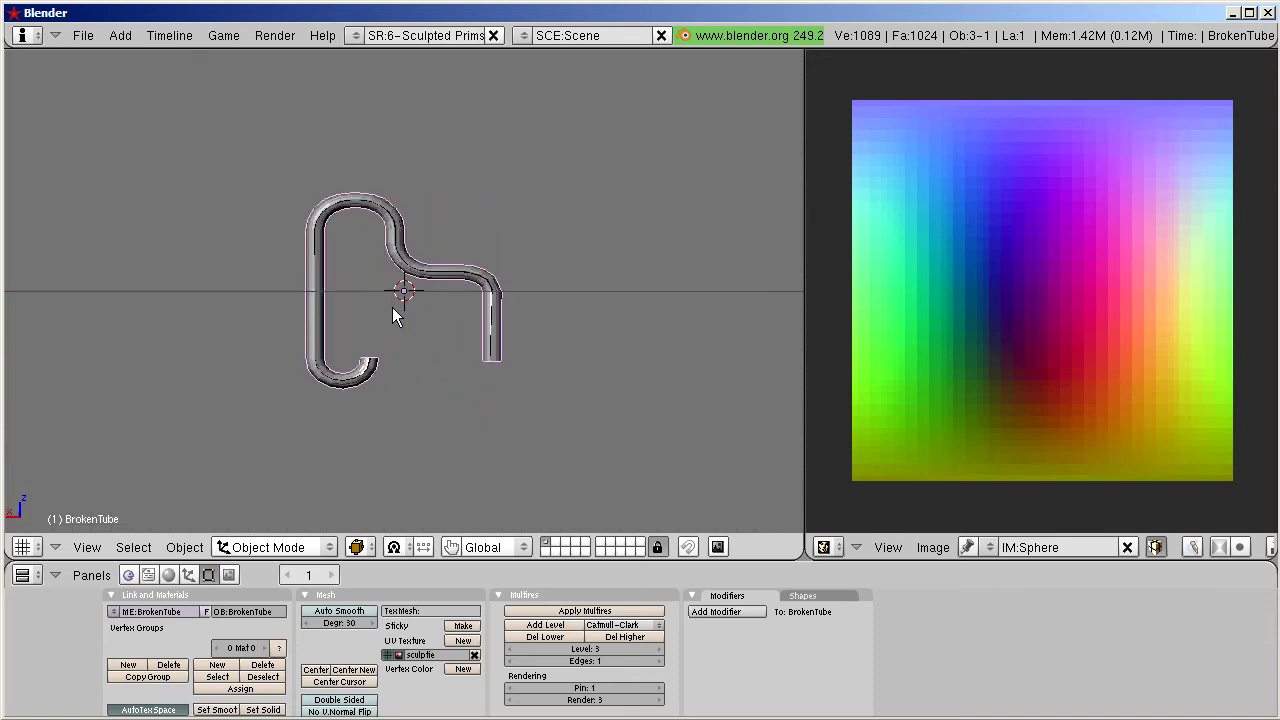
{"action": "scroll", "coordinate": [393, 310], "scroll_direction": "up", "scroll_amount": 3}
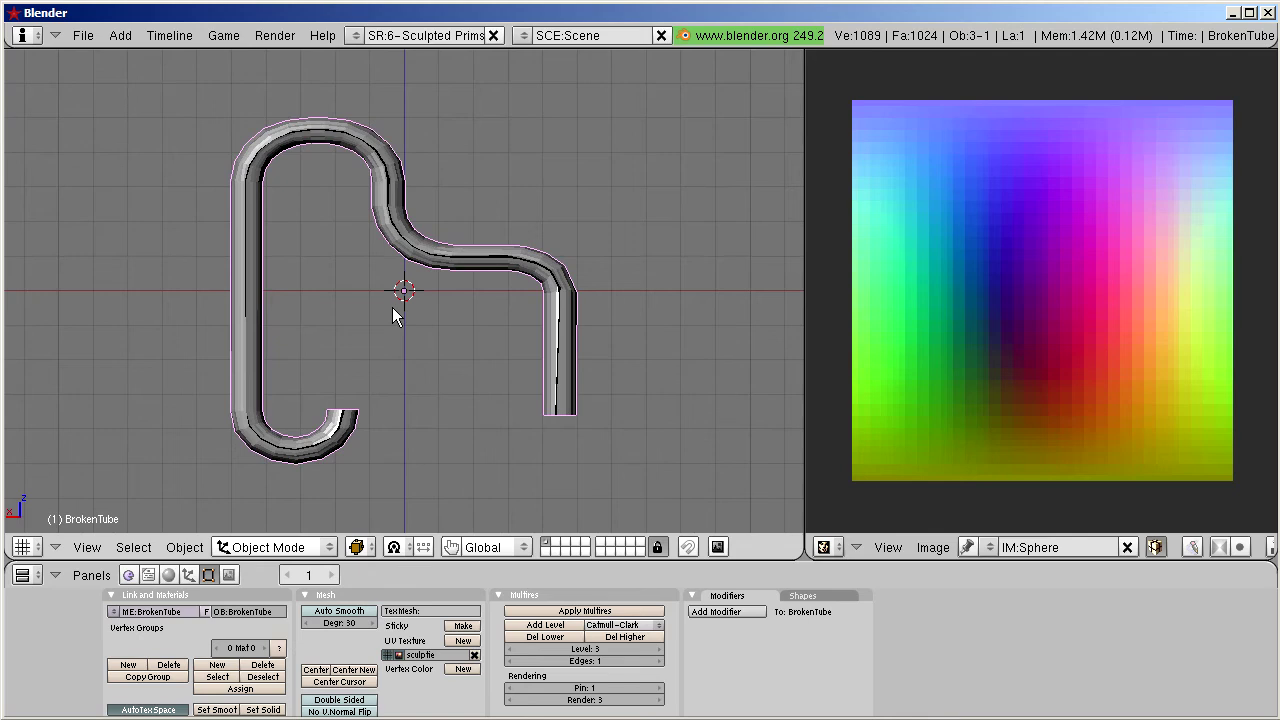
{"action": "key", "text": "ctrl+Up"}
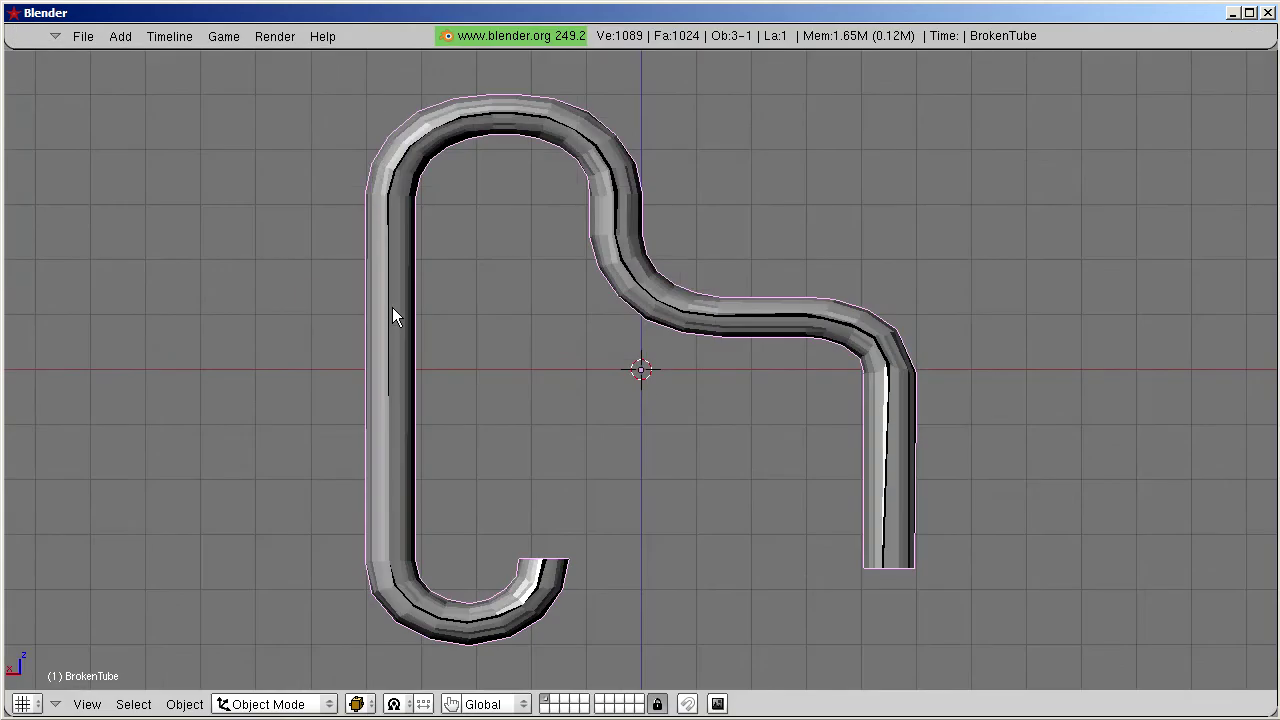
In Edit Mode, box-select only the 66 vertices of the straight tube end and frame them
{"action": "key", "text": "Tab"}
{"action": "key", "text": "a"}
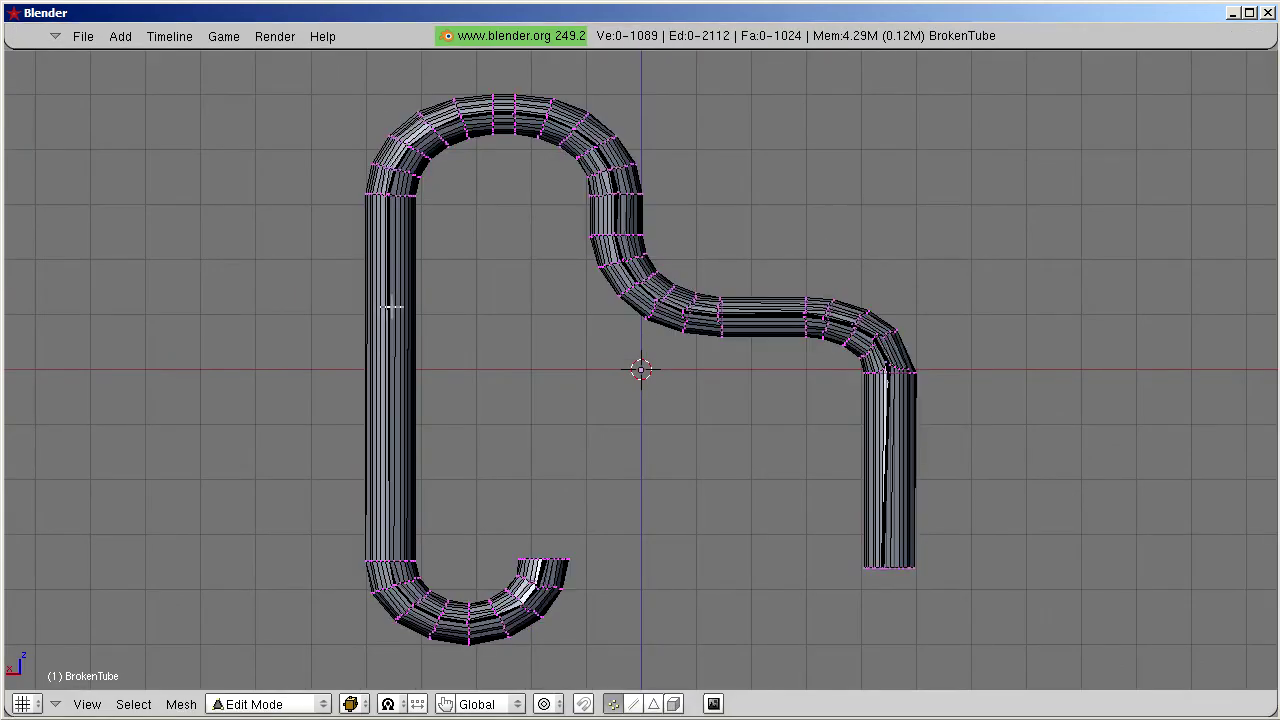
{"action": "left_click_drag", "start_coordinate": [829, 363], "coordinate": [980, 615]}
{"action": "key", "text": "KP_Decimal"}
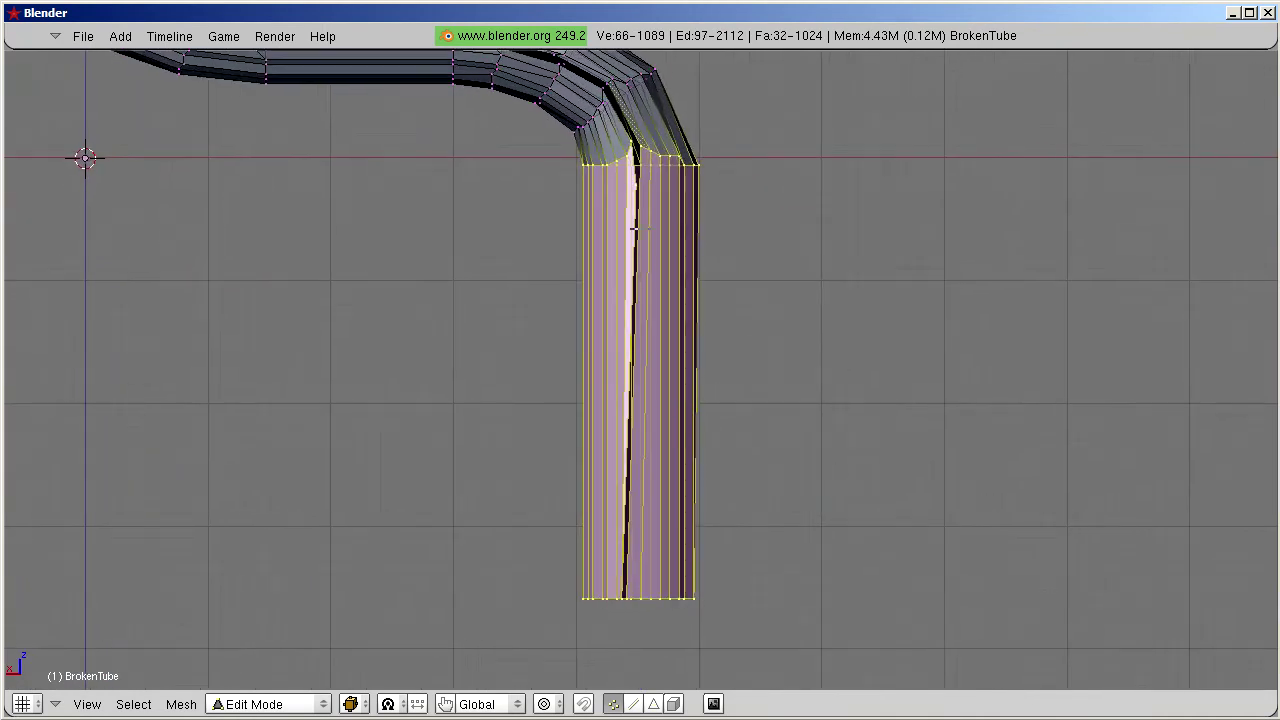
Pan along the tube to its hooked end, then restore the split layout
{"action": "middle_click_drag", "start_coordinate": [633, 229], "coordinate": [906, 497], "text": "shift"}
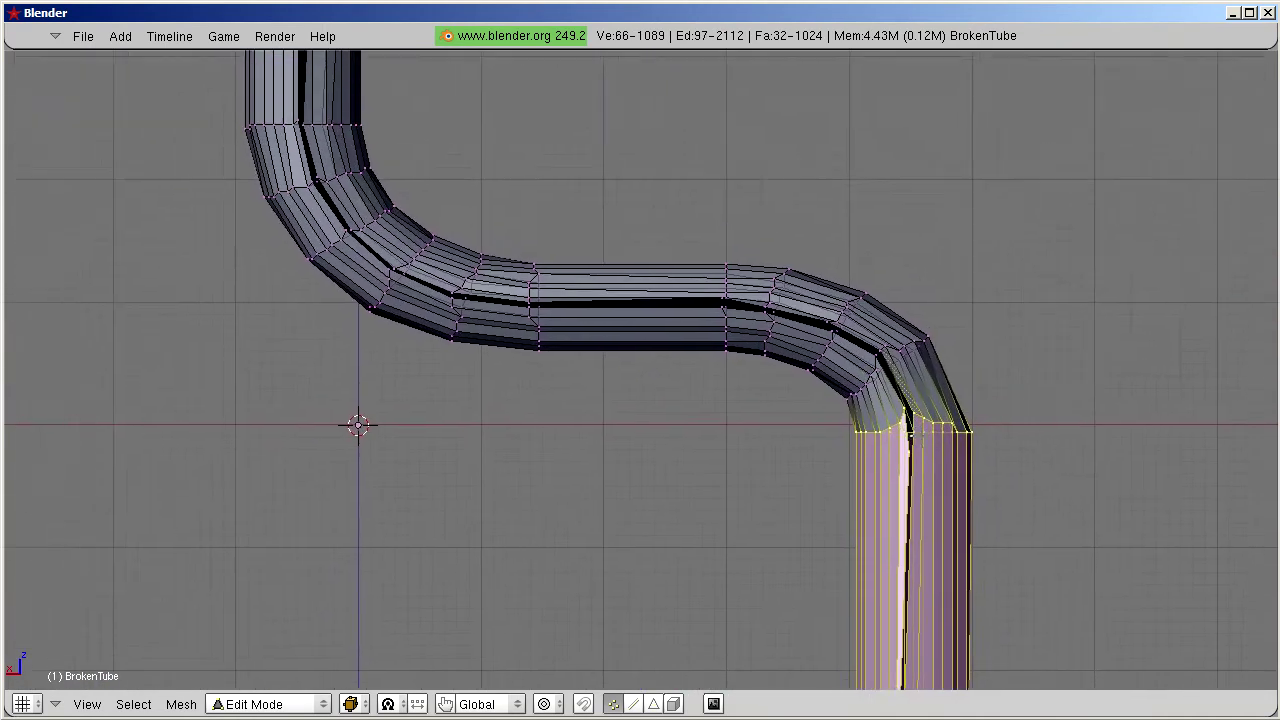
{"action": "middle_click_drag", "start_coordinate": [908, 430], "coordinate": [922, 438], "text": "shift"}
{"action": "middle_click_drag", "start_coordinate": [348, 212], "coordinate": [846, 2], "text": "shift"}
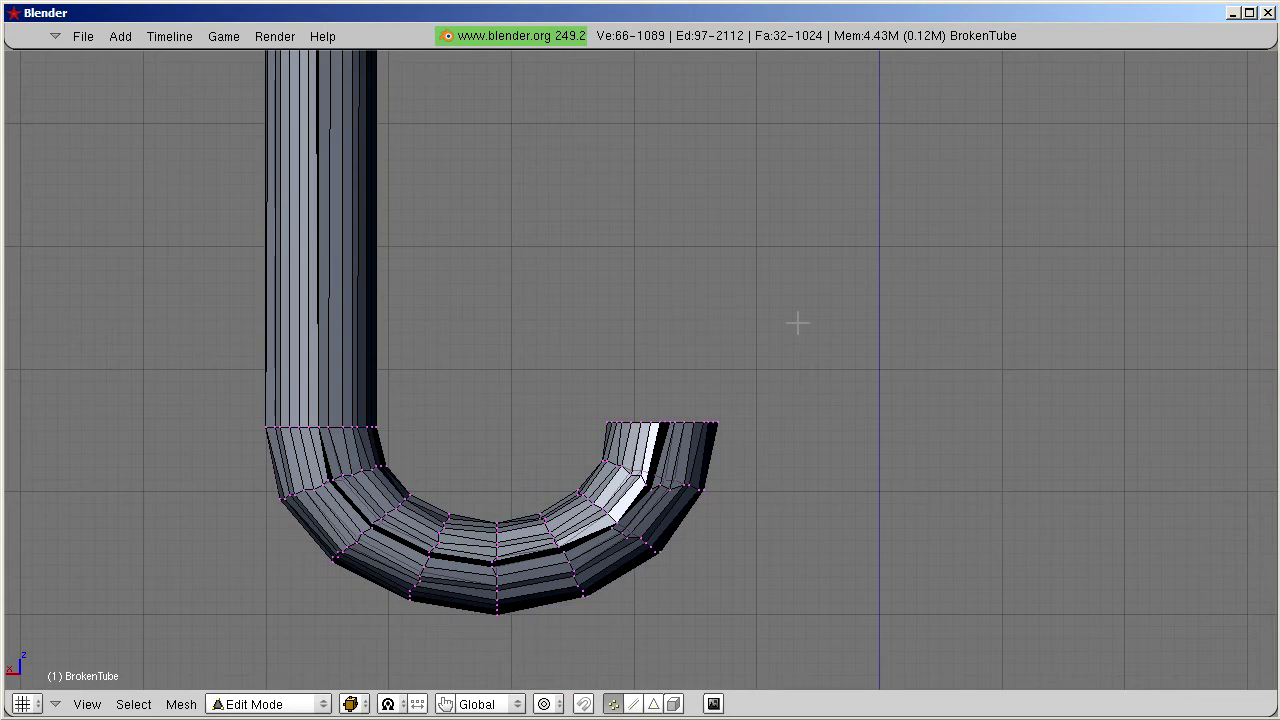
{"action": "key", "text": "ctrl+Up"}
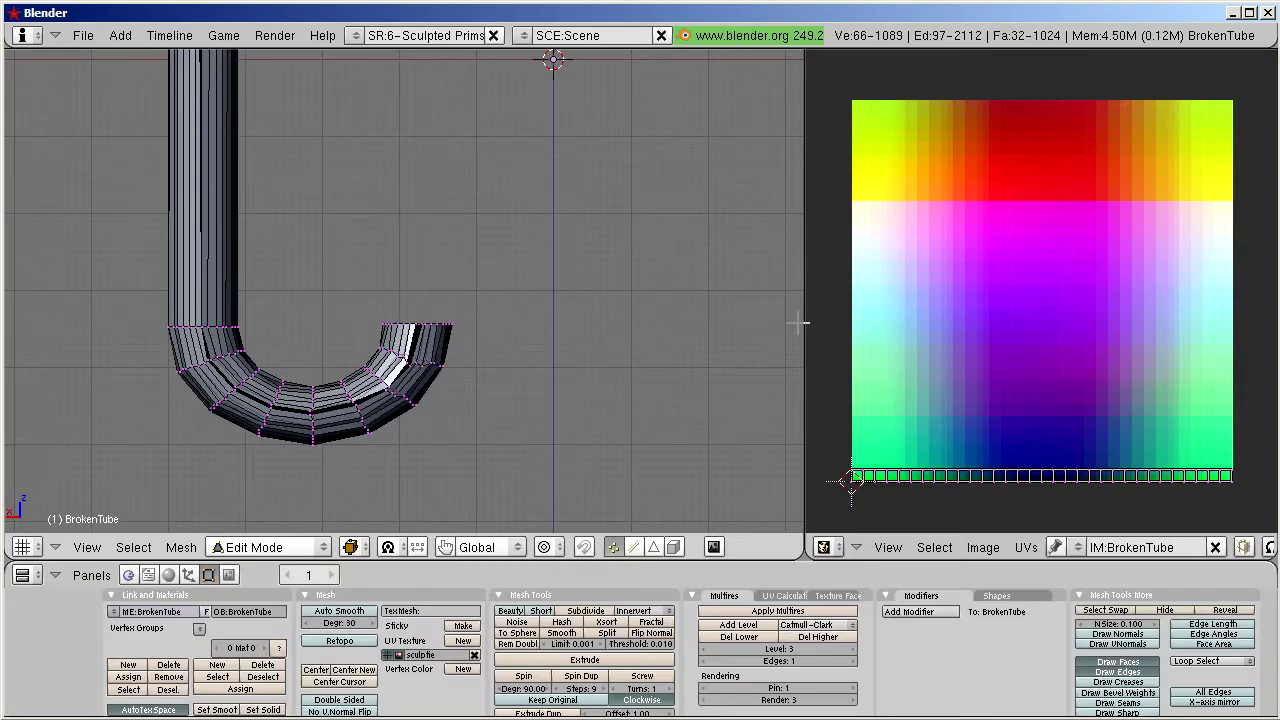
Return to Object Mode, erase the BrokenTube object, and bring up the Add menu
{"action": "key", "text": "Tab"}
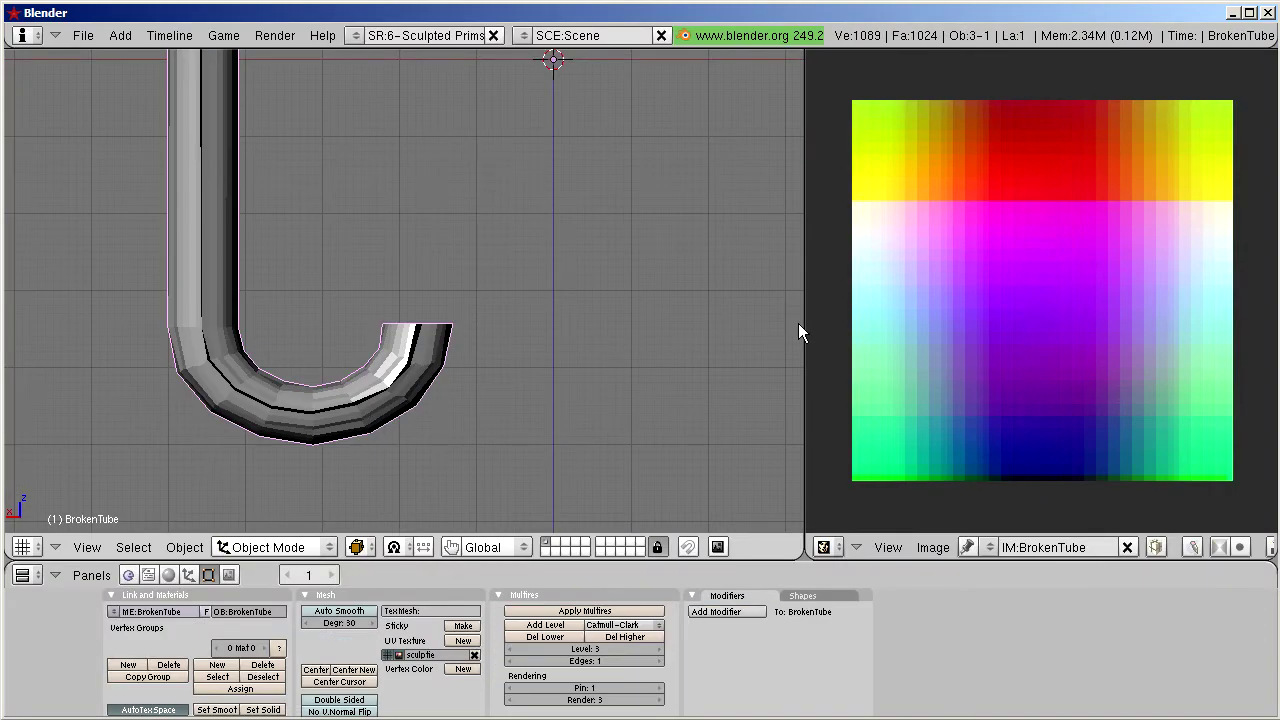
{"action": "key", "text": "Home"}
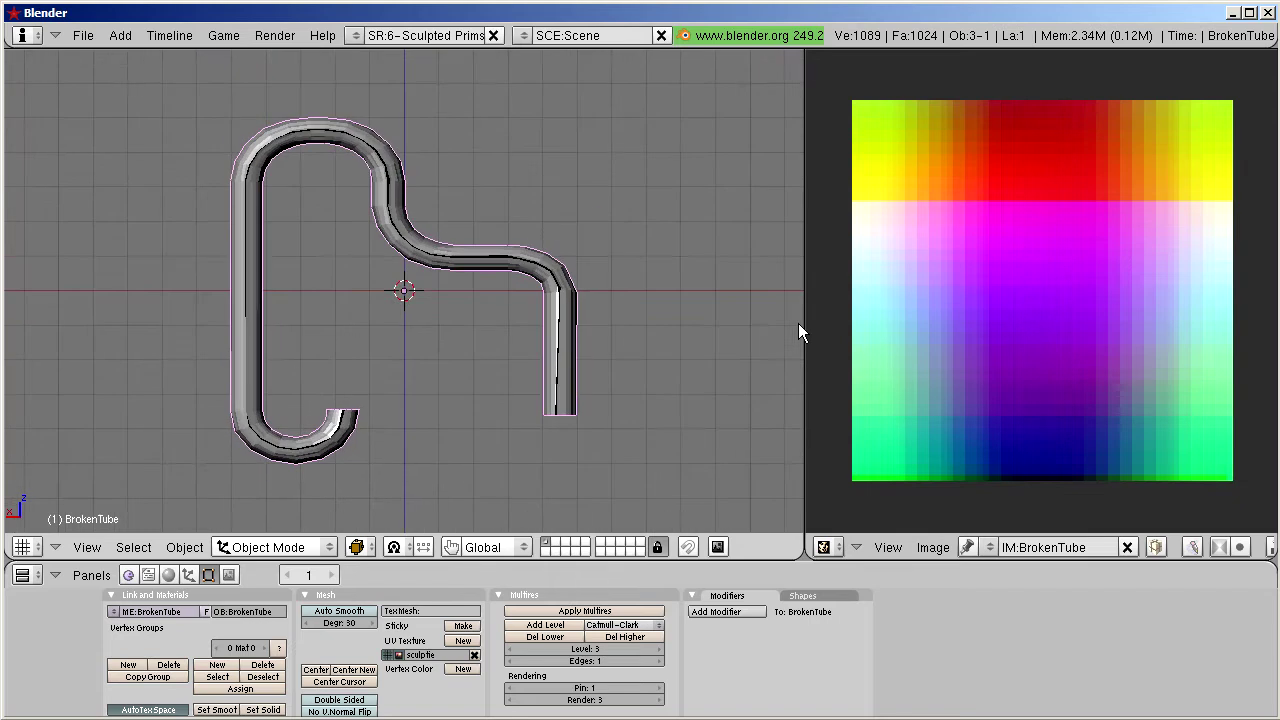
{"action": "key", "text": "x"}
{"action": "left_click", "coordinate": [799, 325]}
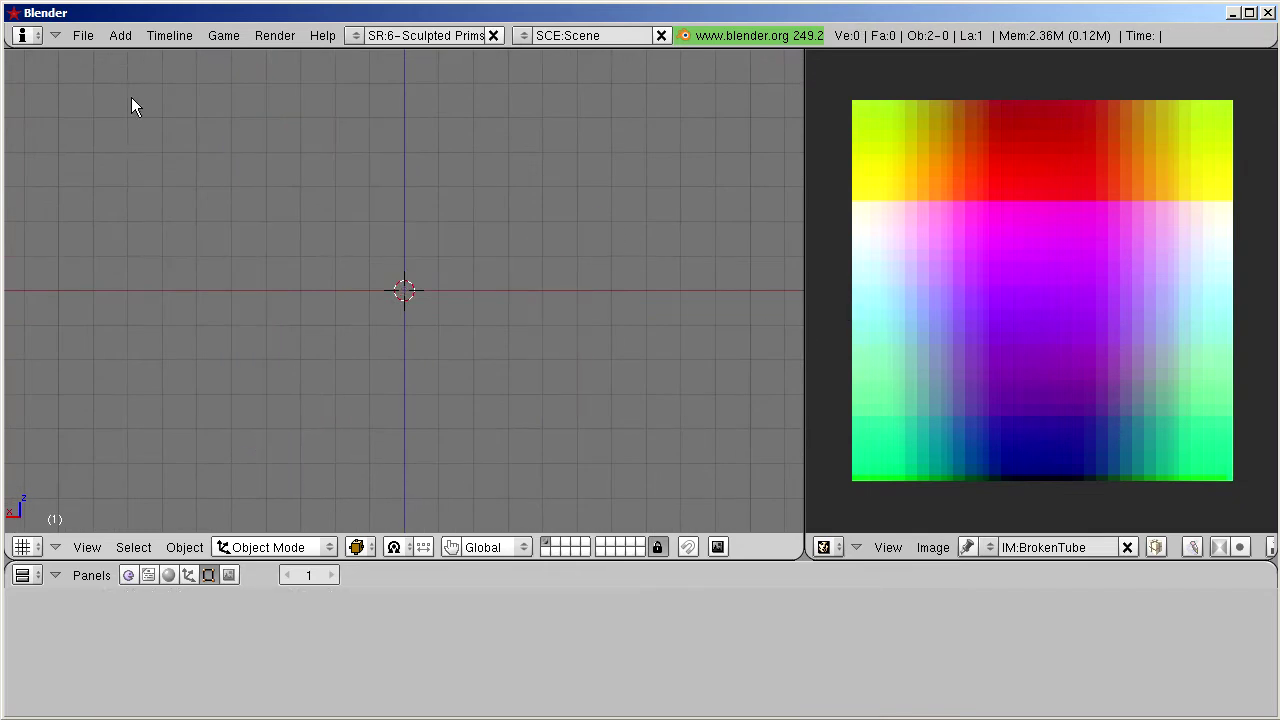
{"action": "key", "text": "space"}
Build a Primstar Cylinder sculpt mesh and switch it into Edit Mode
{"action": "mouse_move", "coordinate": [244, 97]}
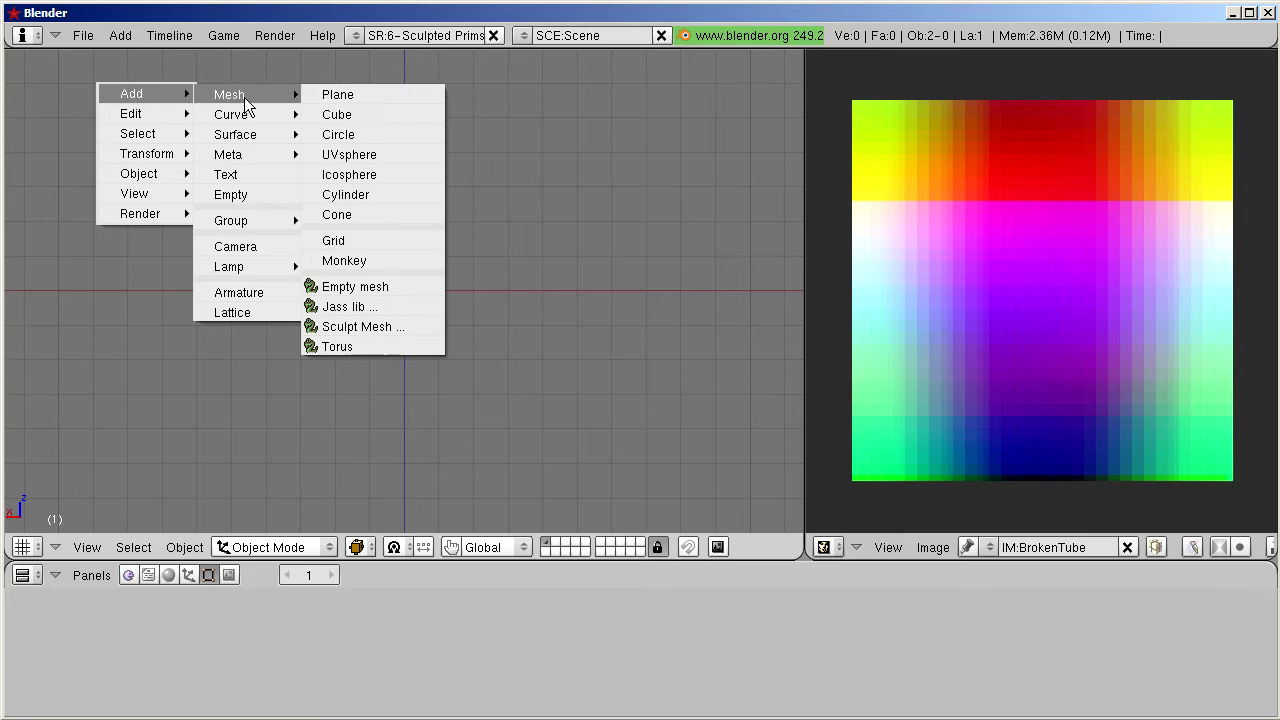
{"action": "left_click", "coordinate": [416, 327]}
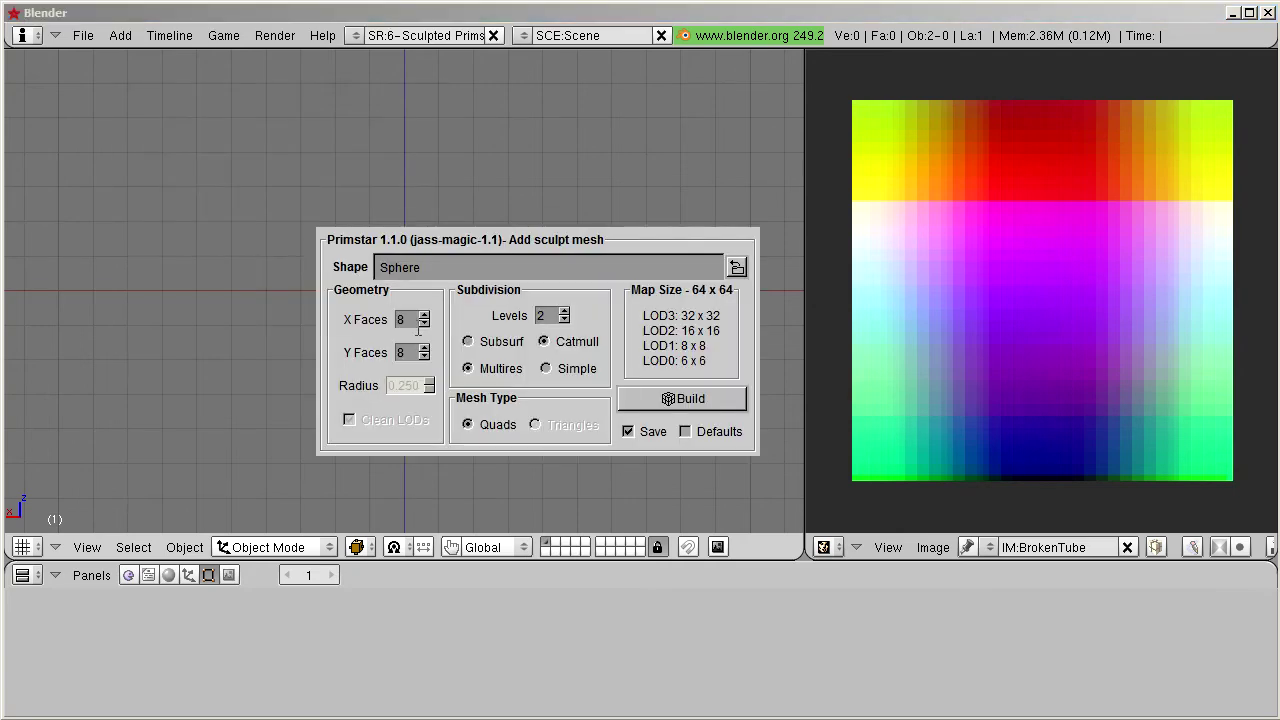
{"action": "left_click", "coordinate": [401, 267]}
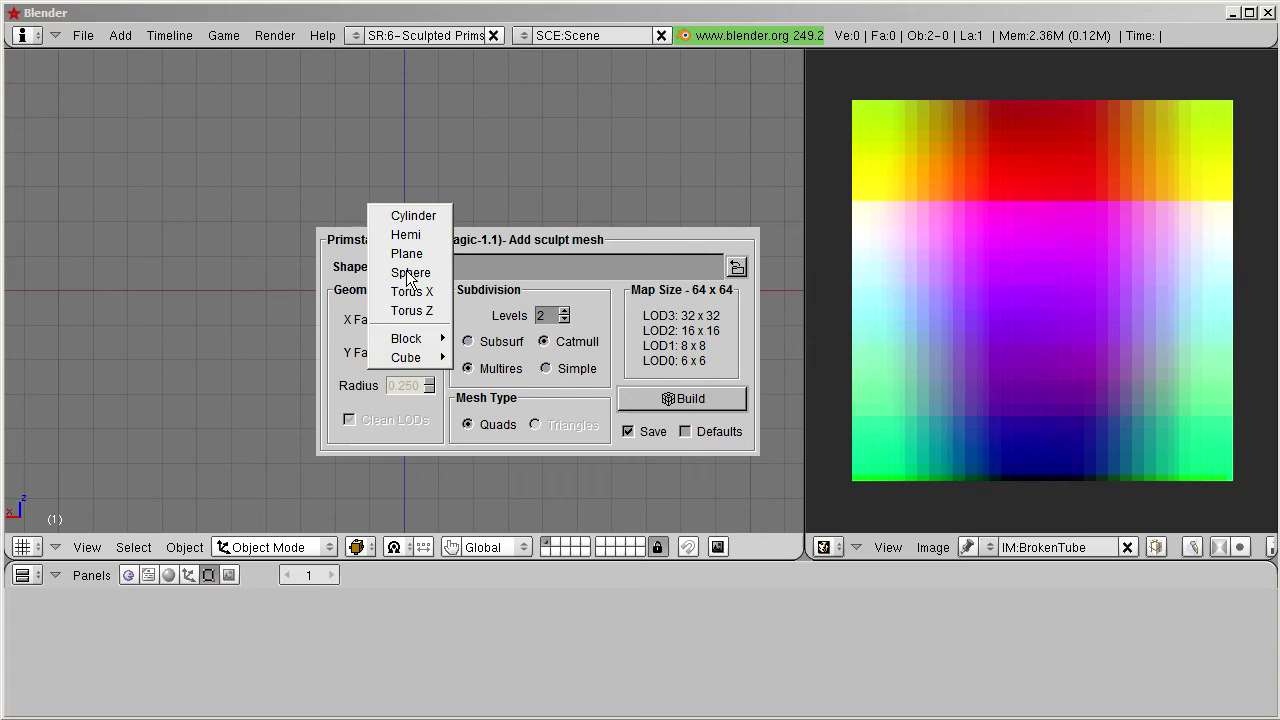
{"action": "left_click", "coordinate": [411, 217]}
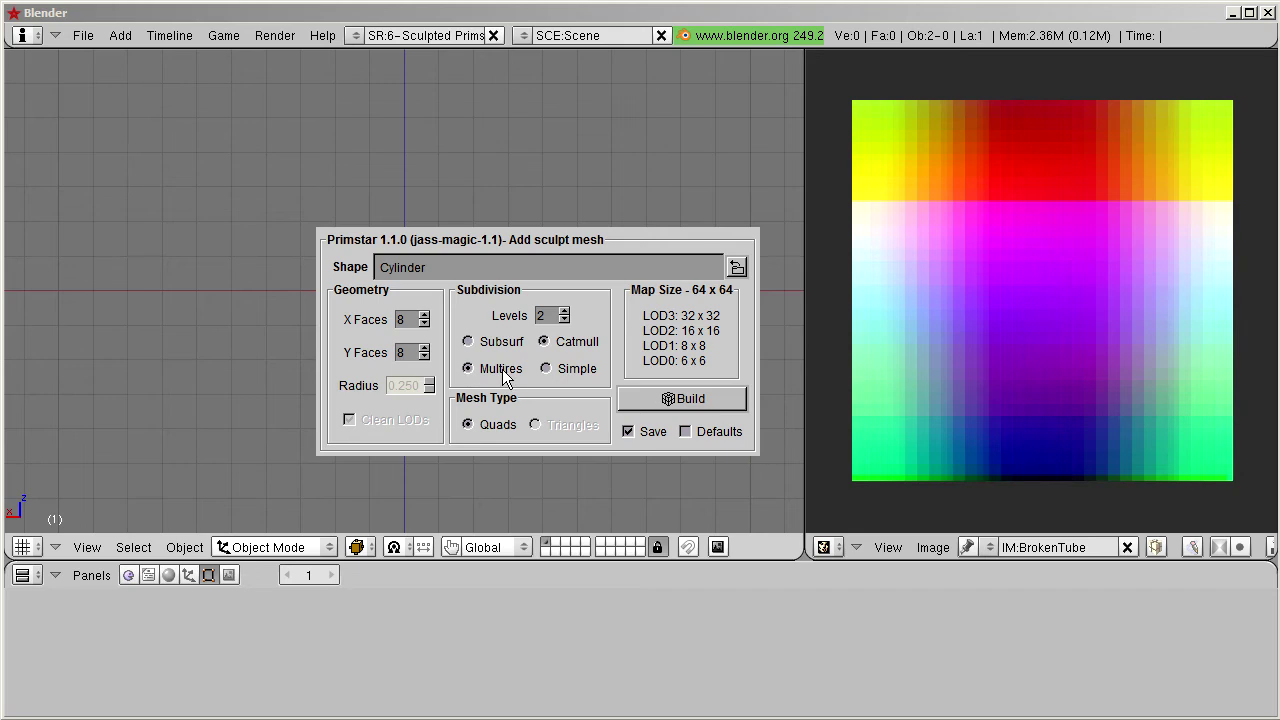
{"action": "left_click", "coordinate": [651, 398]}
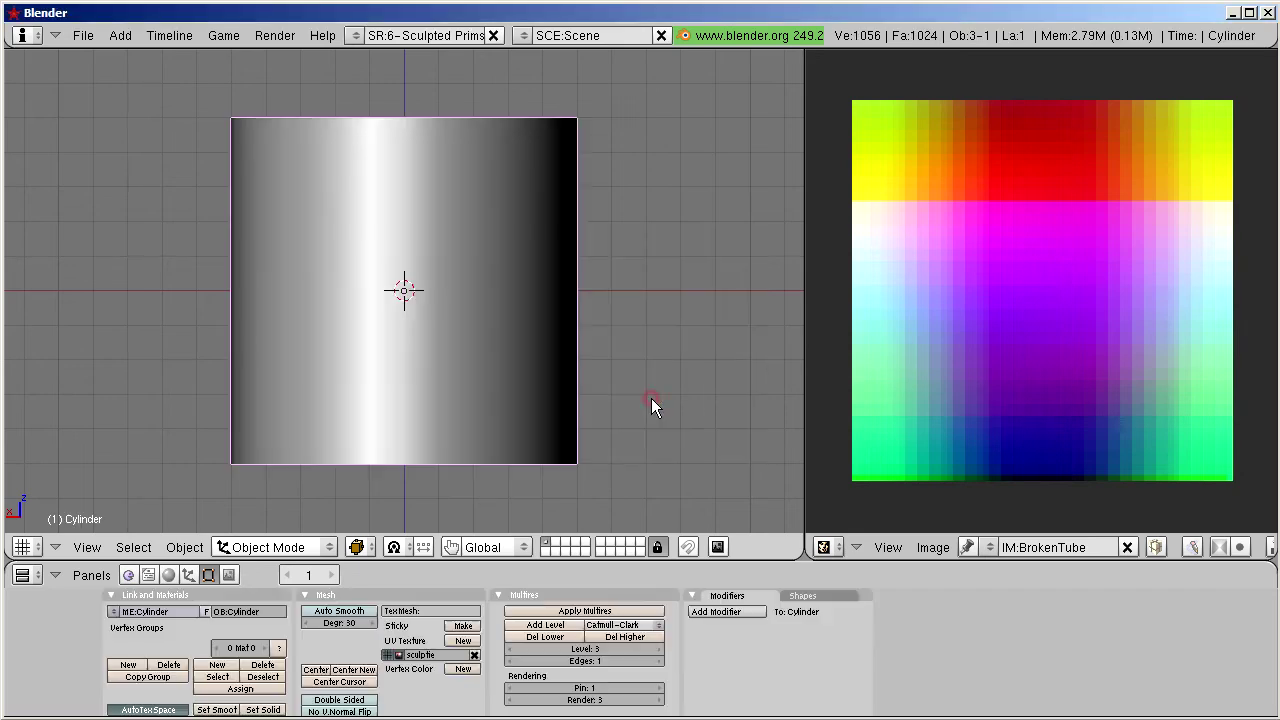
{"action": "left_click", "coordinate": [300, 546]}
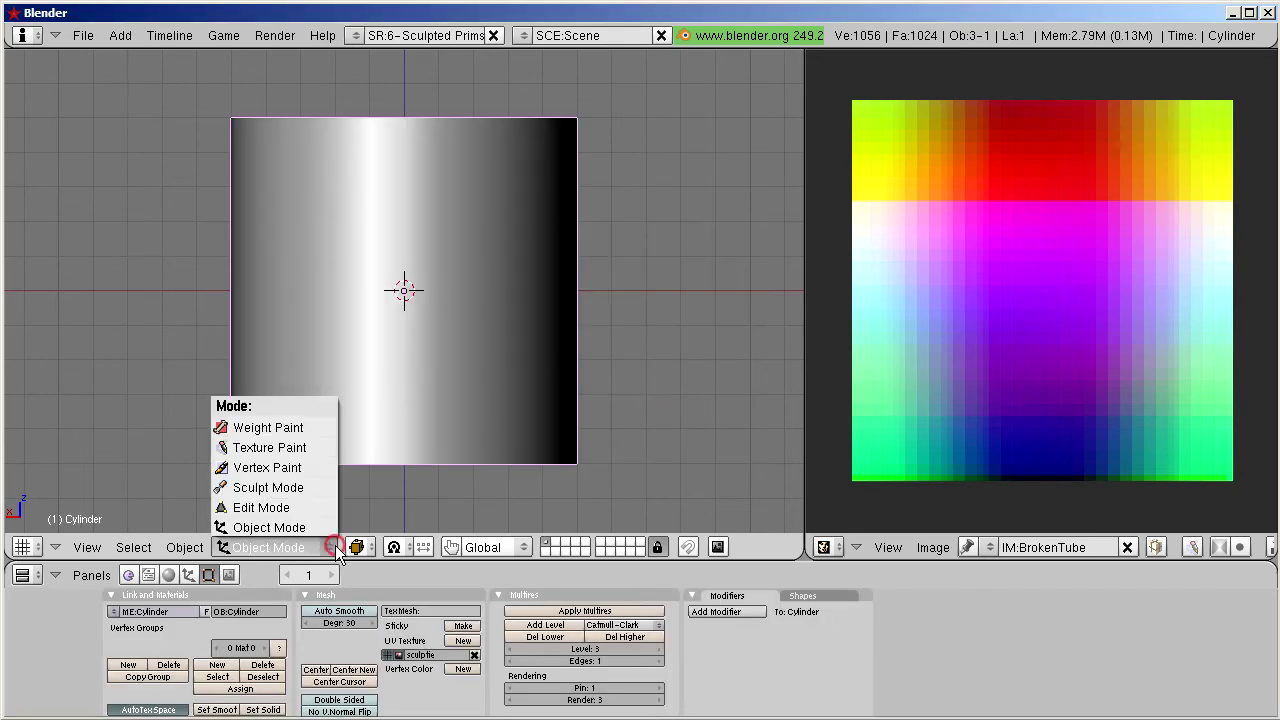
{"action": "left_click", "coordinate": [303, 507]}
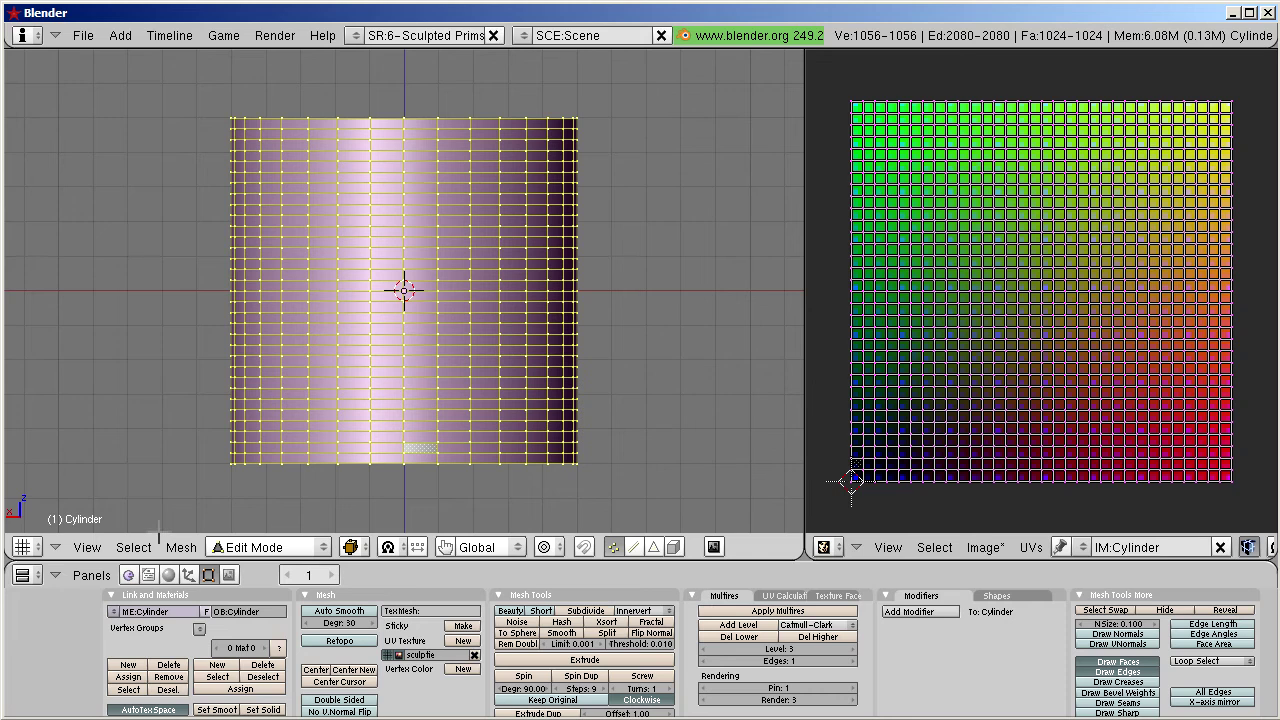
Run Update from Sculptie with f:\tmp\BrokenTube.png to reshape the cylinder
{"action": "left_click", "coordinate": [175, 547]}
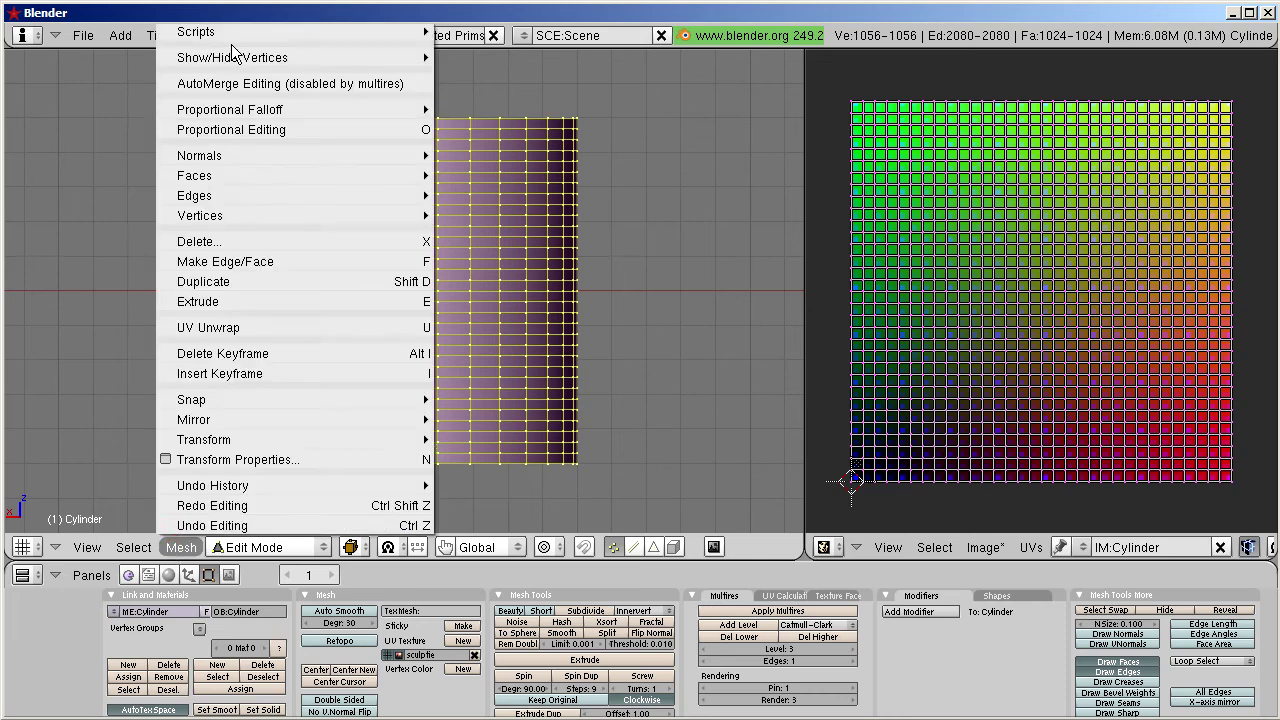
{"action": "mouse_move", "coordinate": [231, 34]}
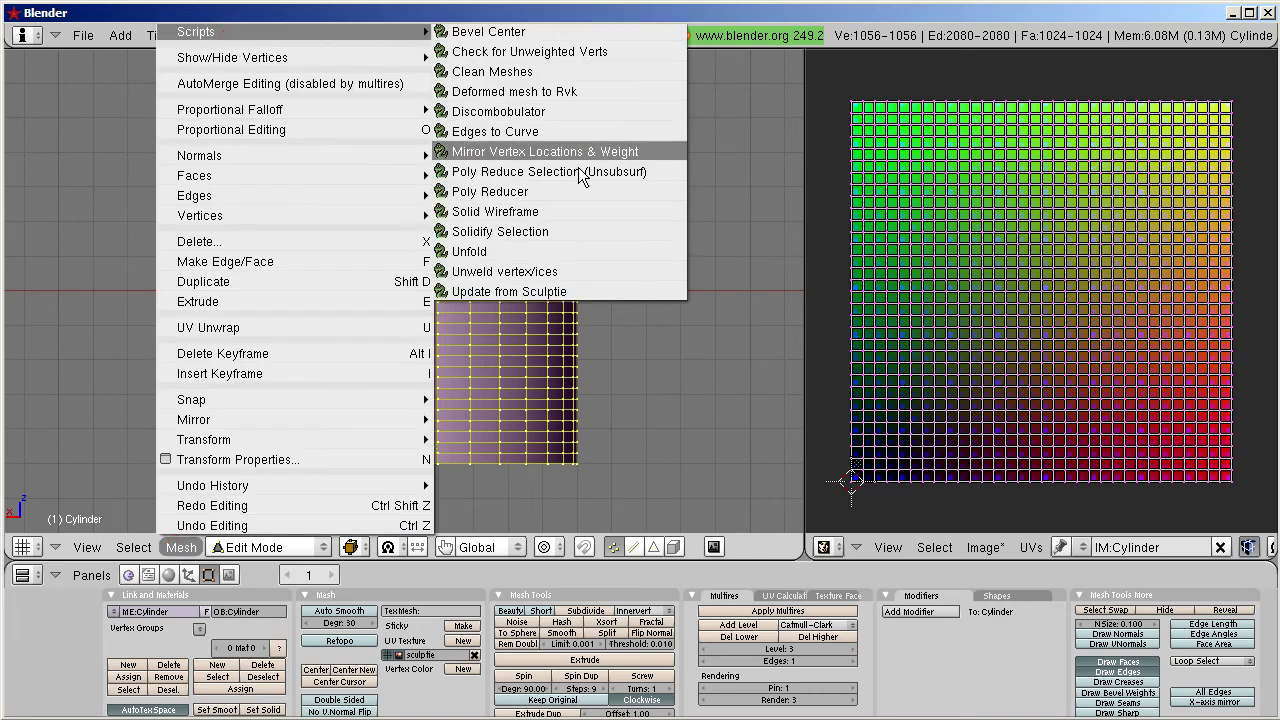
{"action": "left_click", "coordinate": [585, 292]}
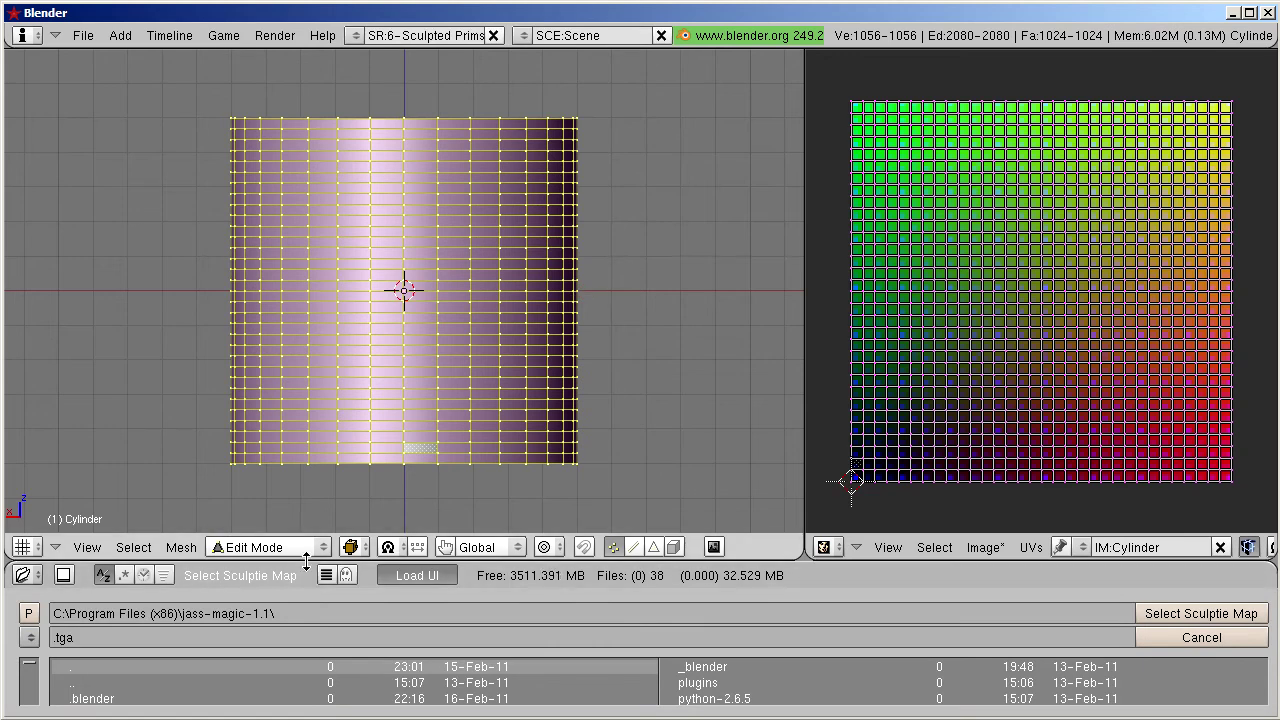
{"action": "left_click_drag", "start_coordinate": [306, 565], "coordinate": [308, 476]}
{"action": "left_click", "coordinate": [27, 549]}
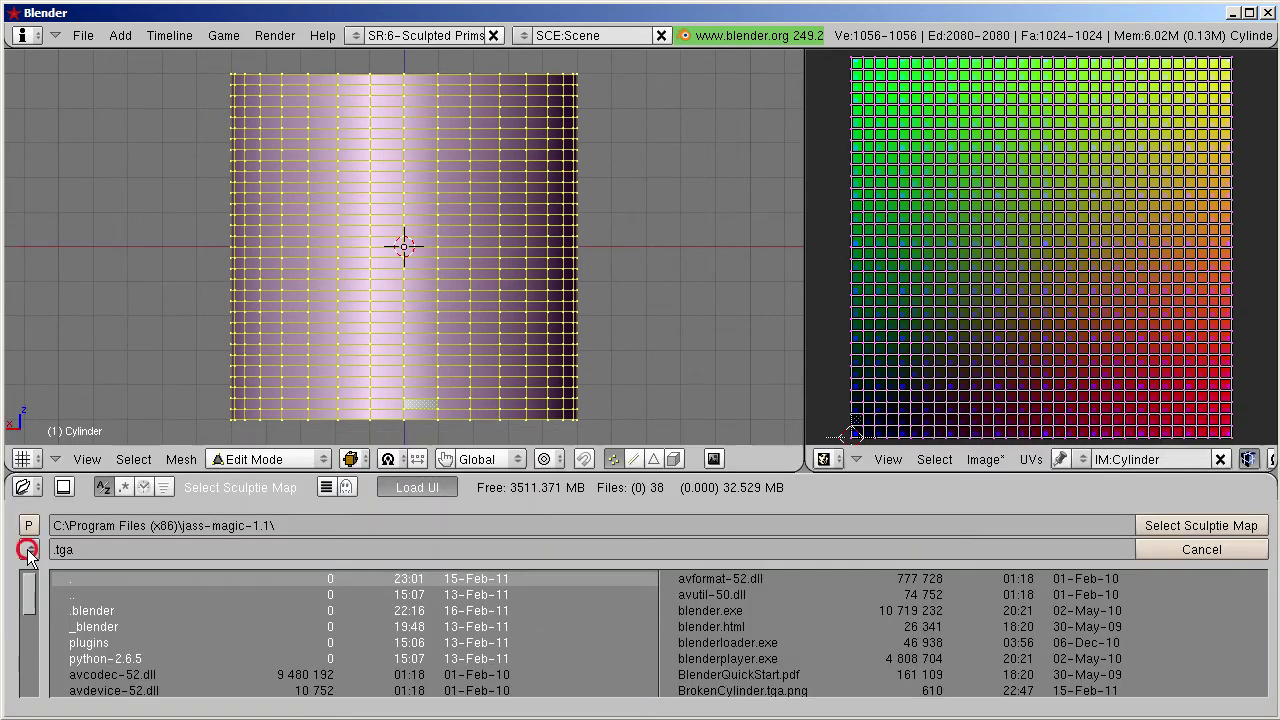
{"action": "left_click", "coordinate": [97, 266]}
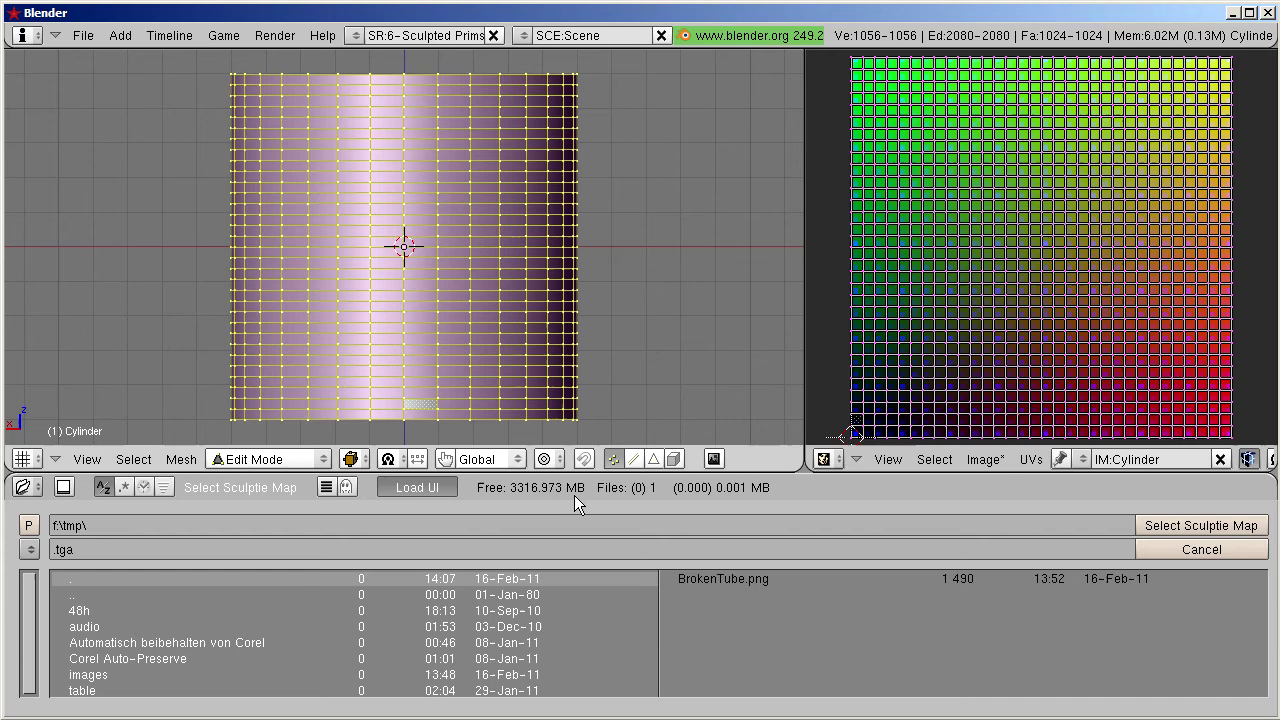
{"action": "left_click", "coordinate": [737, 578]}
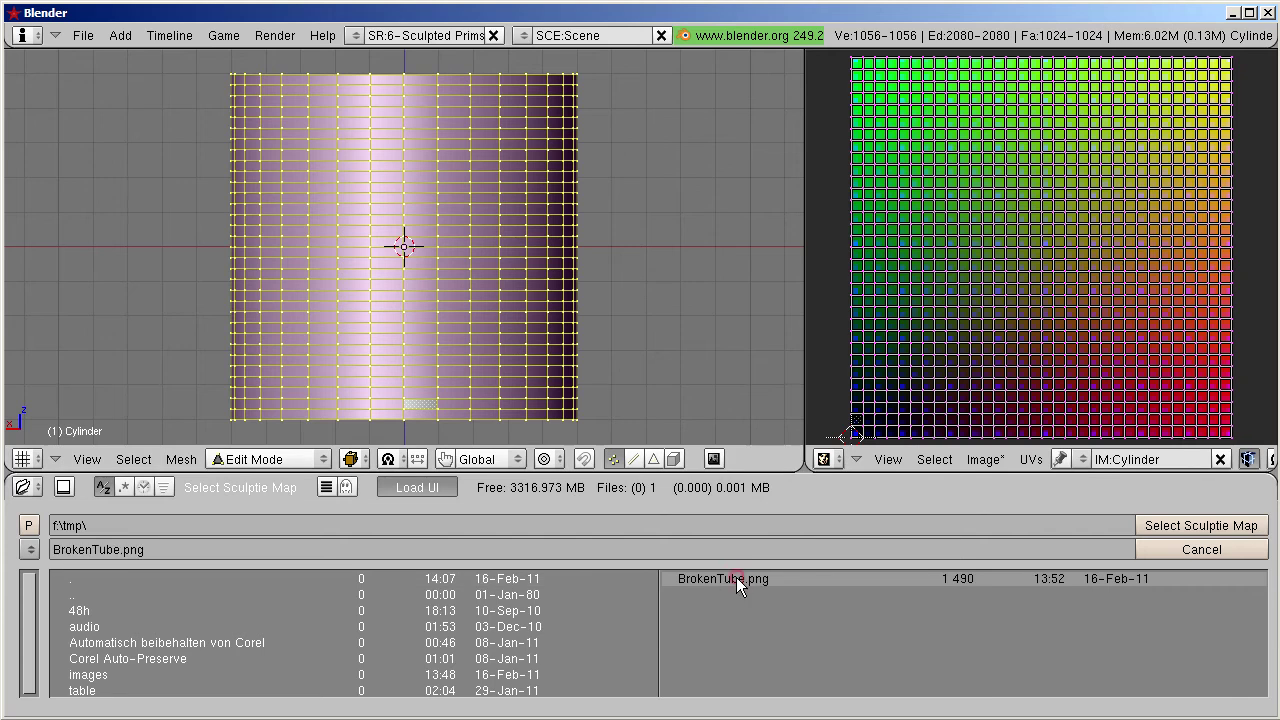
{"action": "left_click", "coordinate": [1183, 526]}
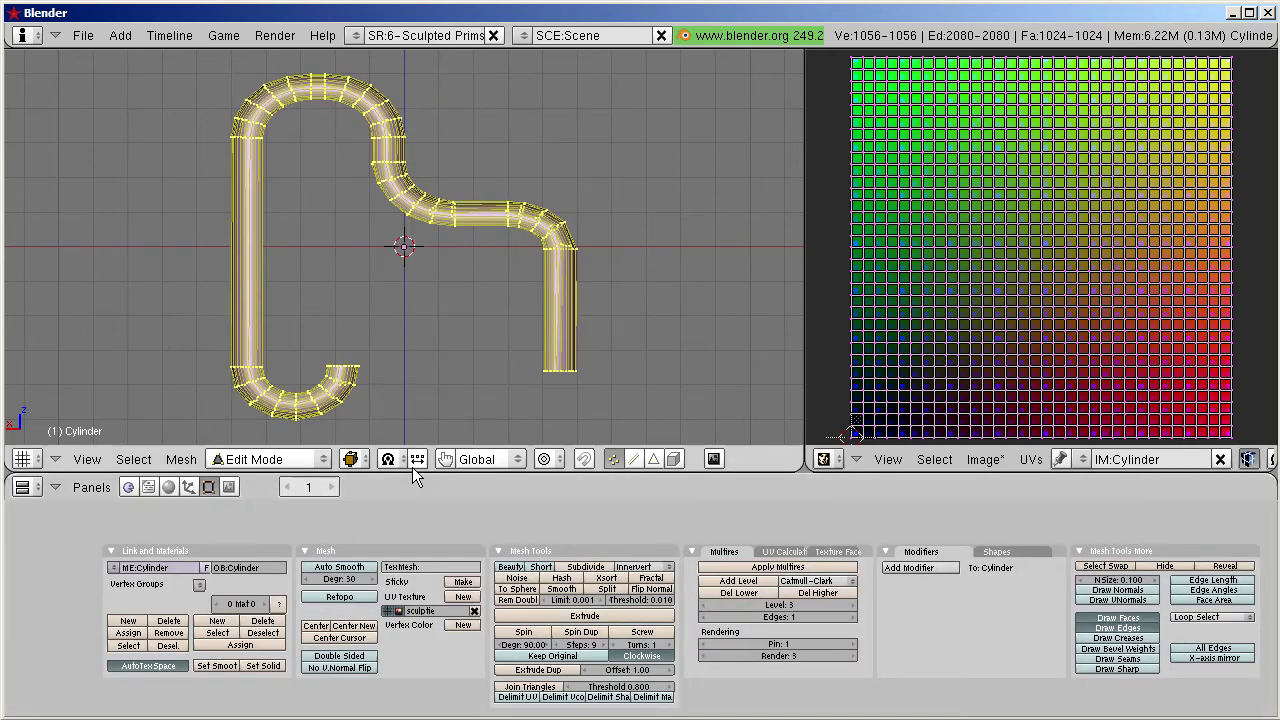
Maximize the 3D view, then zoom, pan and orbit around the hooked, S-bent tube mesh
{"action": "left_click_drag", "start_coordinate": [412, 473], "coordinate": [424, 553]}
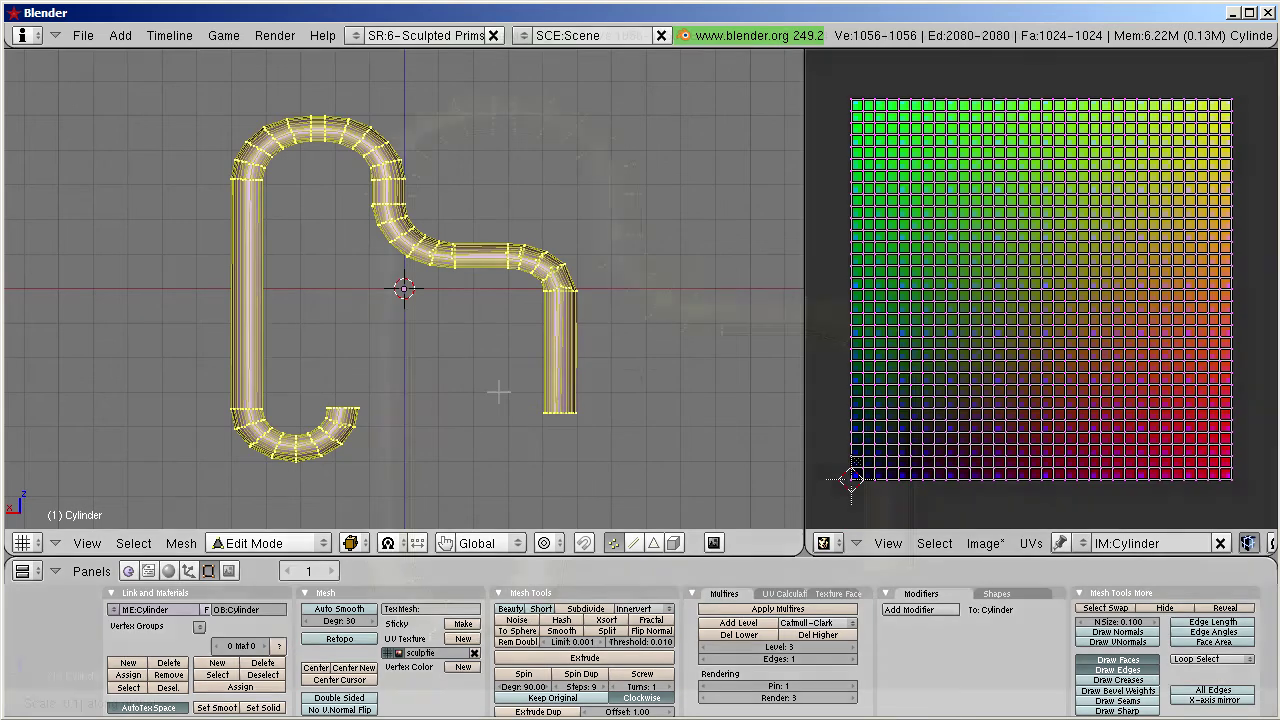
{"action": "key", "text": "ctrl+Up"}
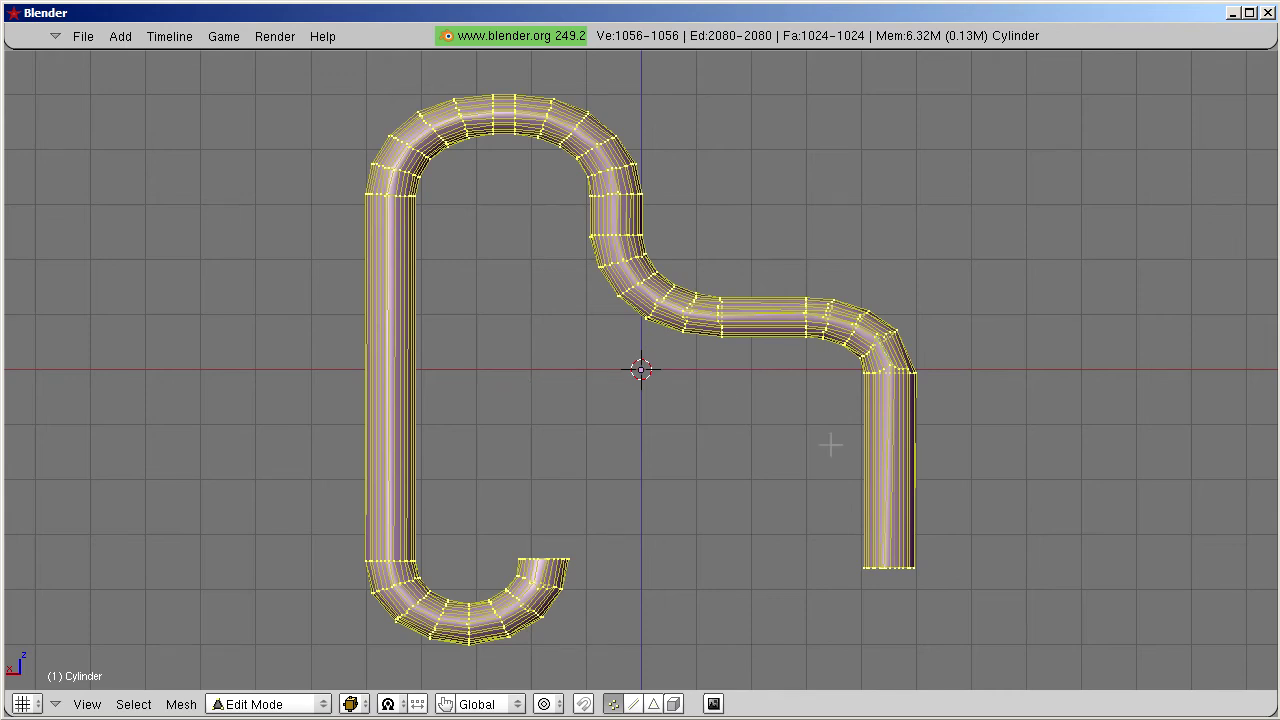
{"action": "scroll", "coordinate": [860, 490], "scroll_direction": "up", "scroll_amount": 3}
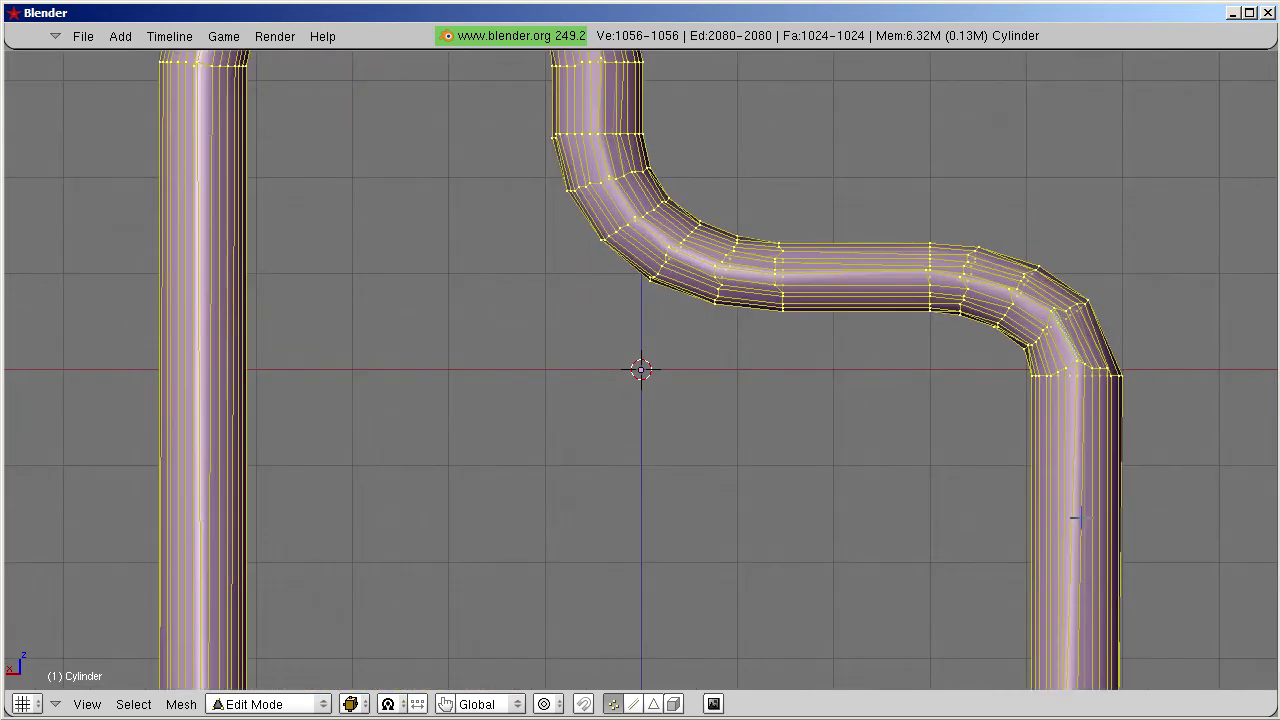
{"action": "scroll", "coordinate": [1043, 371], "scroll_direction": "down", "scroll_amount": 3}
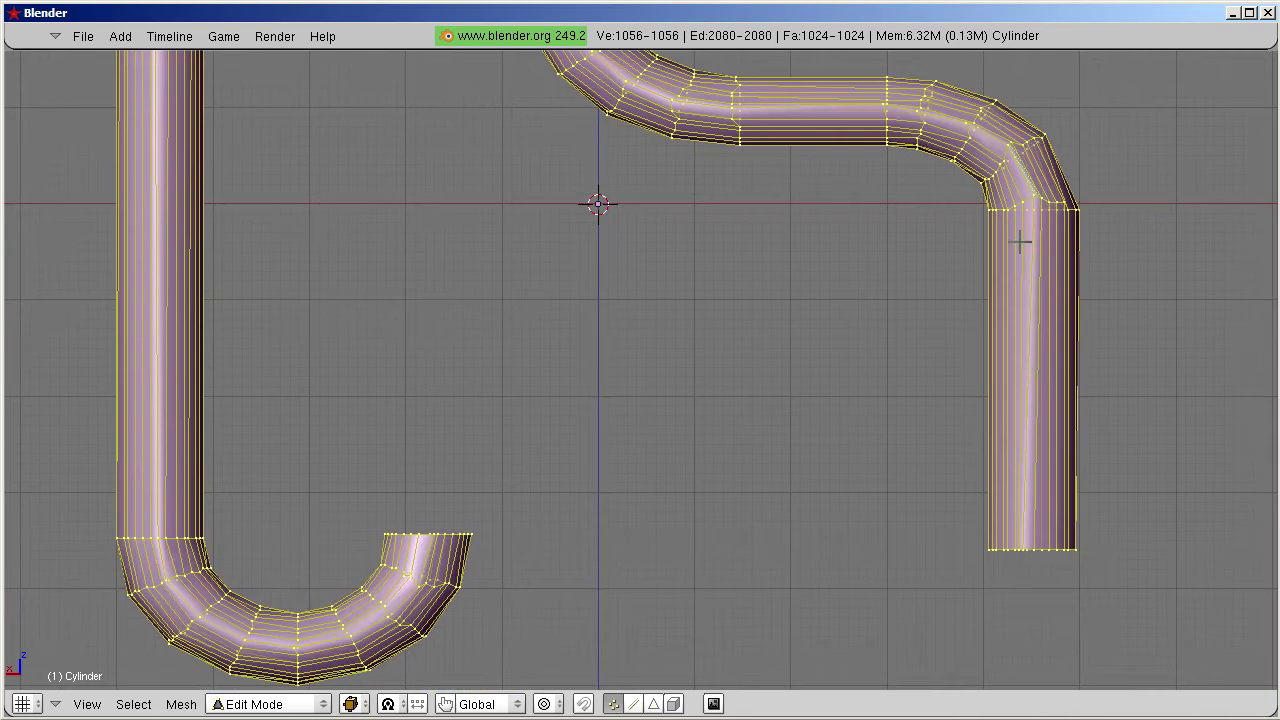
{"action": "scroll", "coordinate": [1034, 428], "scroll_direction": "up", "scroll_amount": 3}
{"action": "scroll", "coordinate": [638, 274], "scroll_direction": "up", "scroll_amount": 5, "text": "shift"}
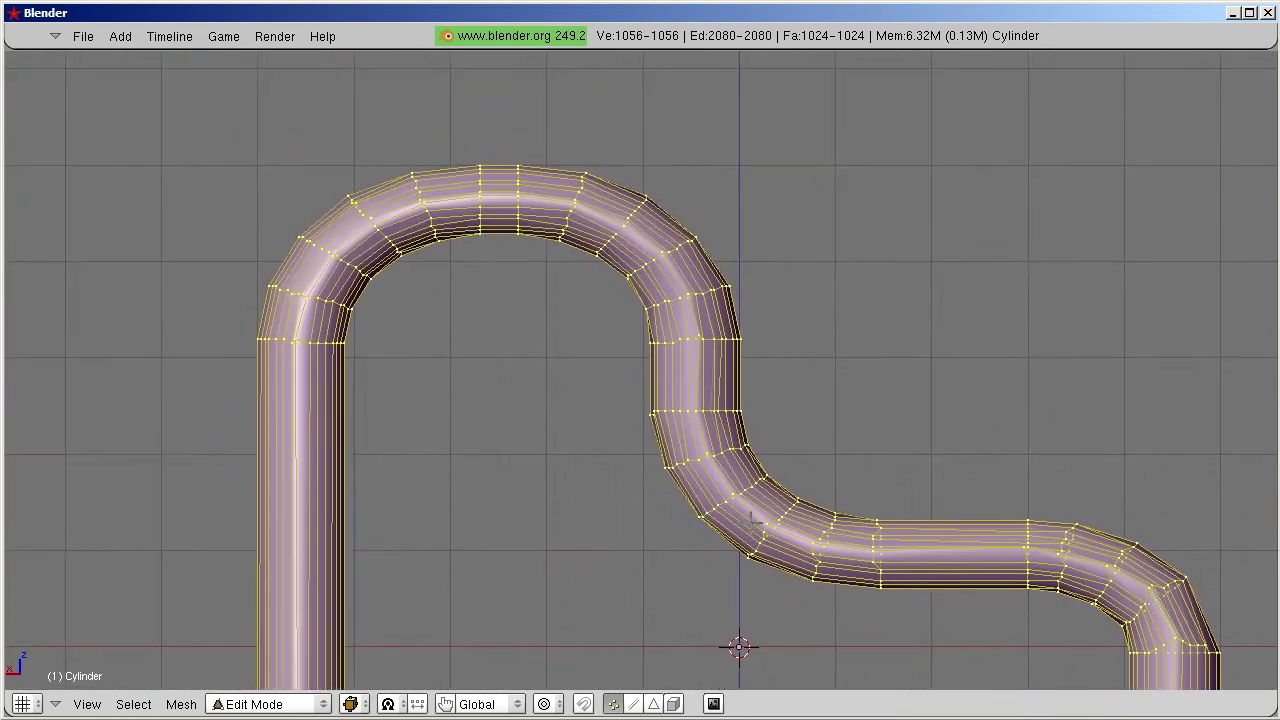
{"action": "scroll", "coordinate": [517, 367], "scroll_direction": "up", "scroll_amount": 2, "text": "ctrl"}
{"action": "scroll", "coordinate": [517, 367], "scroll_direction": "up", "scroll_amount": 2, "text": "ctrl"}
{"action": "scroll", "coordinate": [500, 330], "scroll_direction": "down", "scroll_amount": 4, "text": "shift"}
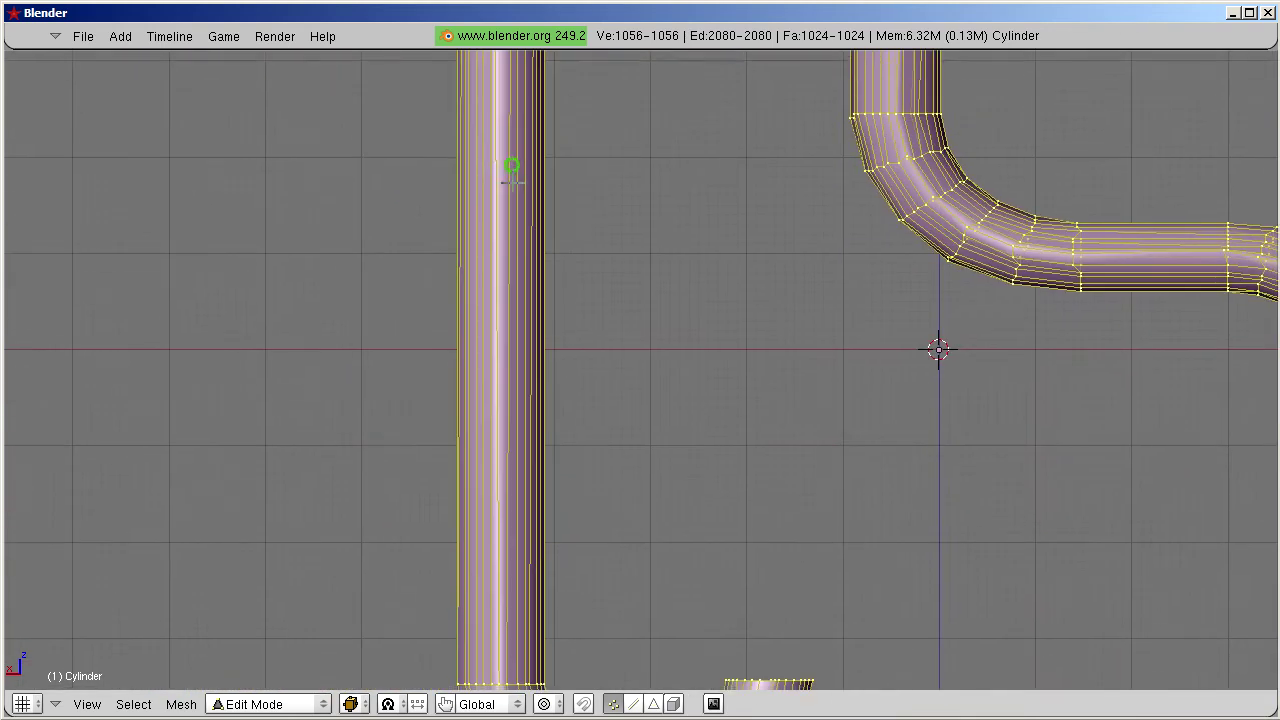
{"action": "scroll", "coordinate": [488, 295], "scroll_direction": "down", "scroll_amount": 3, "text": "shift"}
{"action": "middle_click_drag", "start_coordinate": [529, 328], "coordinate": [372, 458], "text": "shift"}
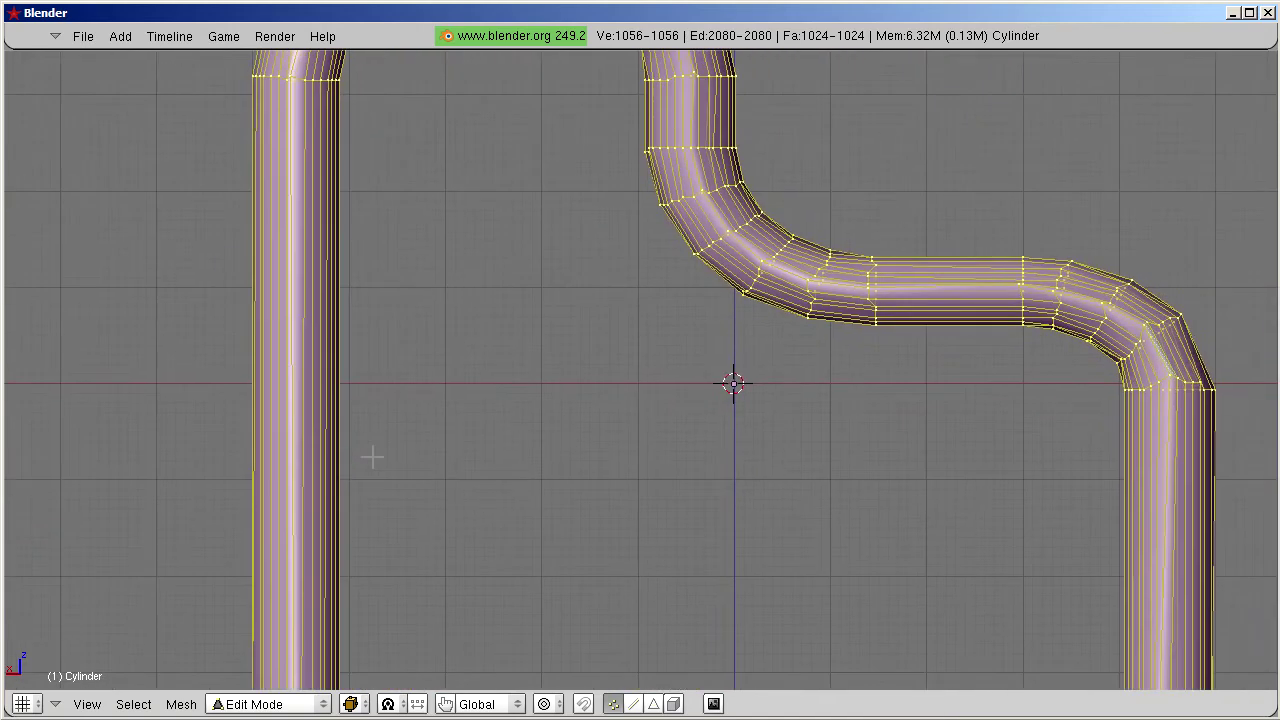
{"action": "scroll", "coordinate": [372, 458], "scroll_direction": "down", "scroll_amount": 4}
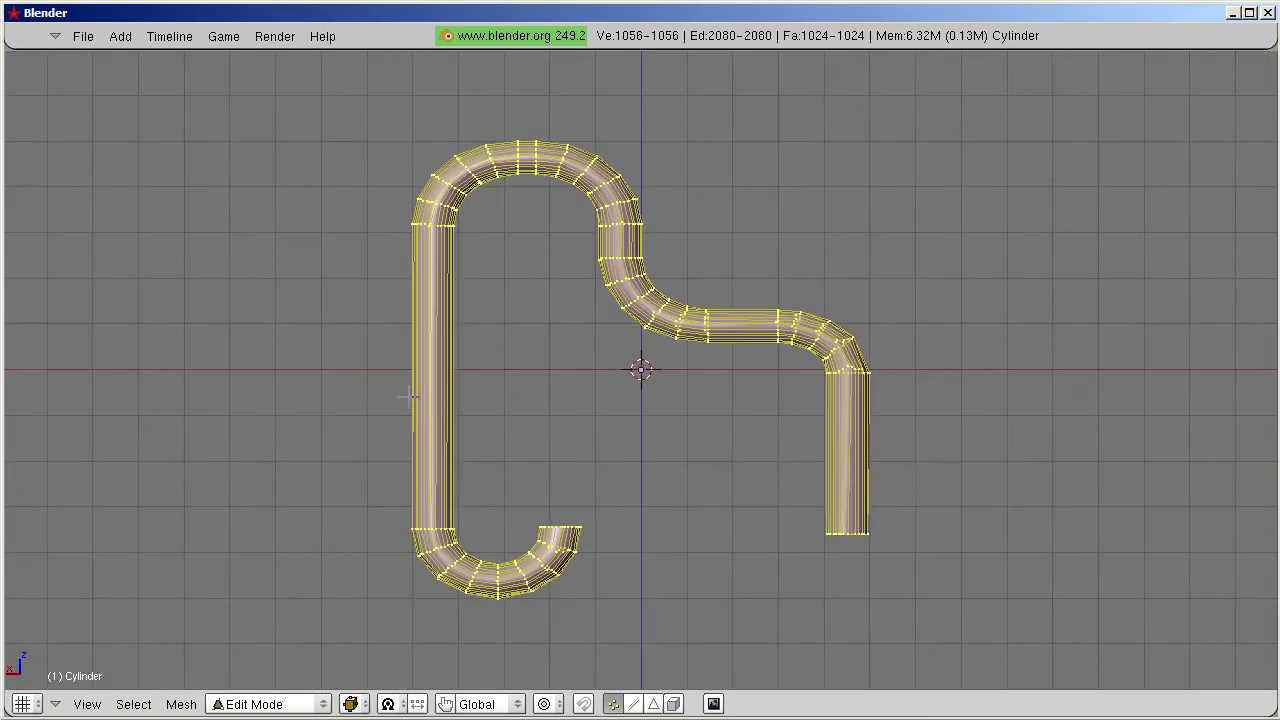
{"action": "middle_click_drag", "start_coordinate": [466, 374], "coordinate": [590, 338]}
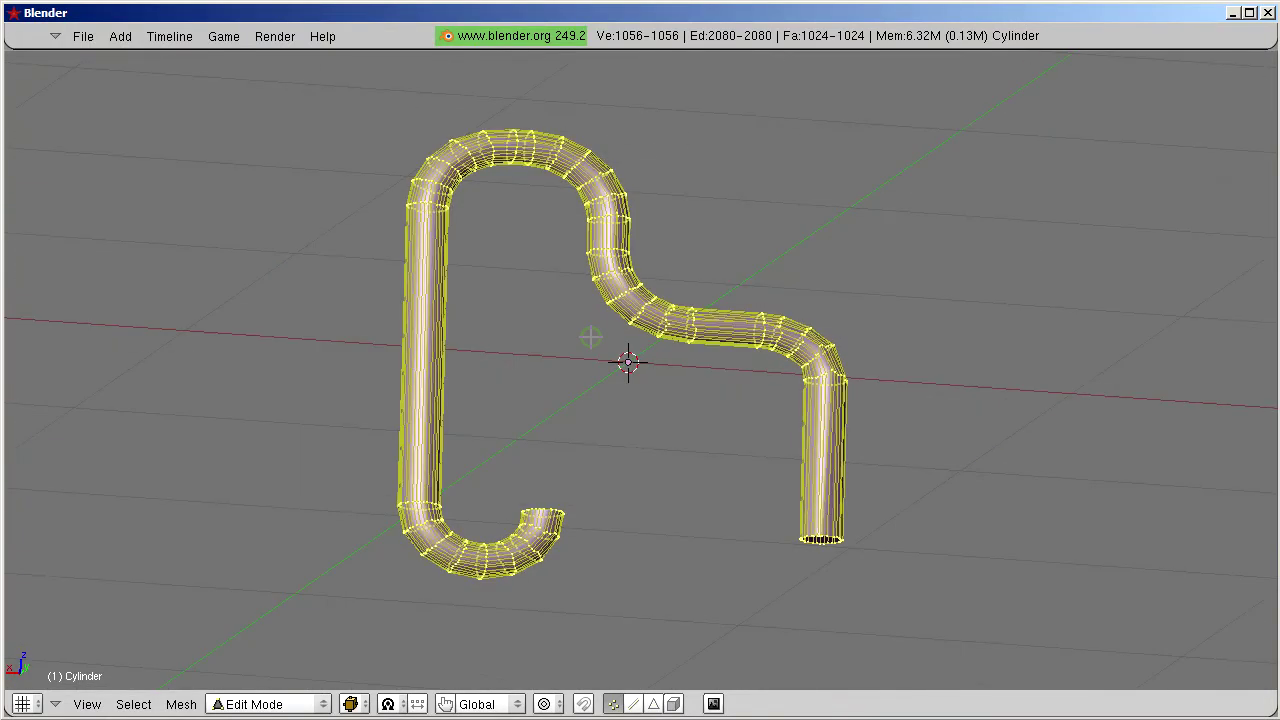
Restore the layout, switch to front view, and run Render > Quick Bake Sculpt Meshes
{"action": "key", "text": "ctrl+Down"}
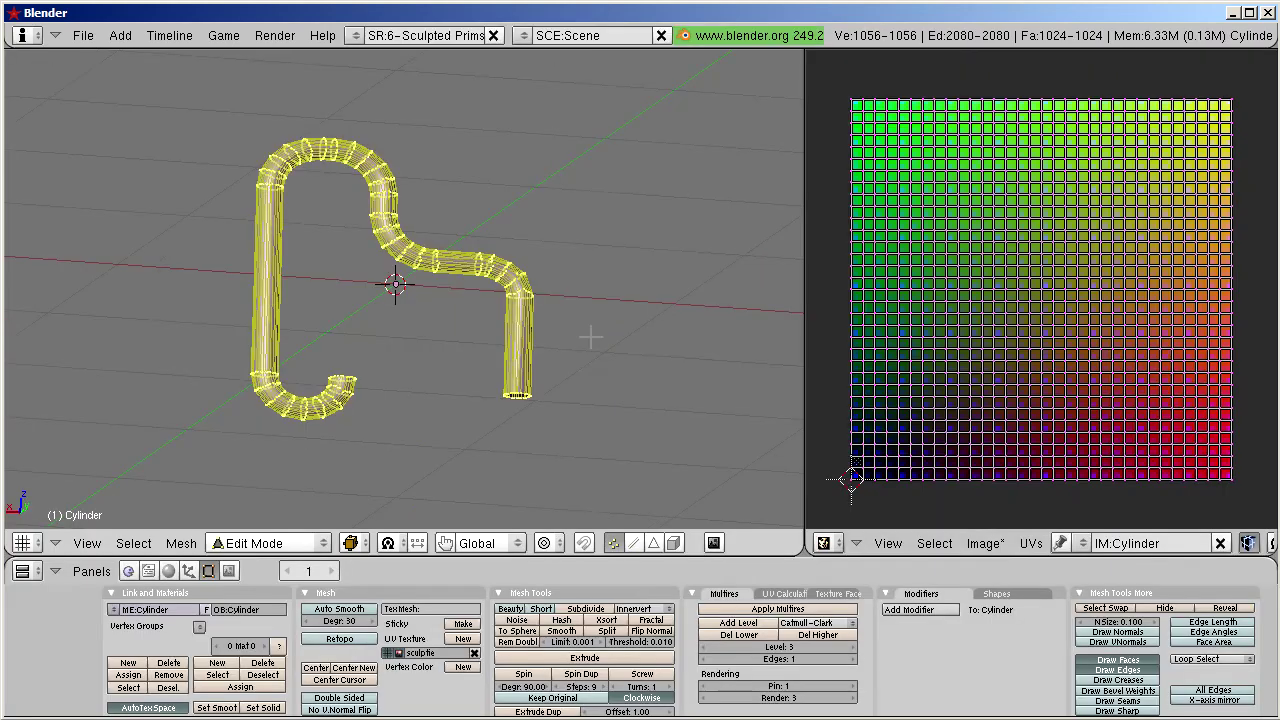
{"action": "key", "text": "KP_1"}
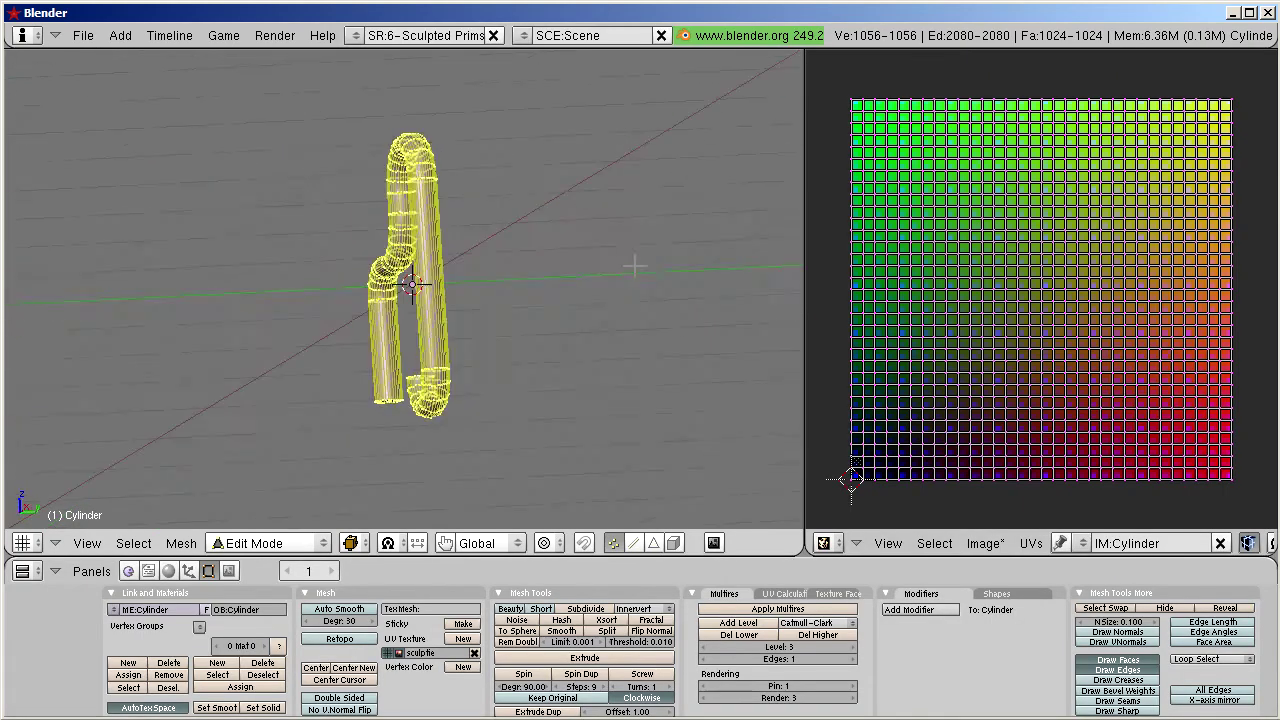
{"action": "left_click", "coordinate": [281, 40]}
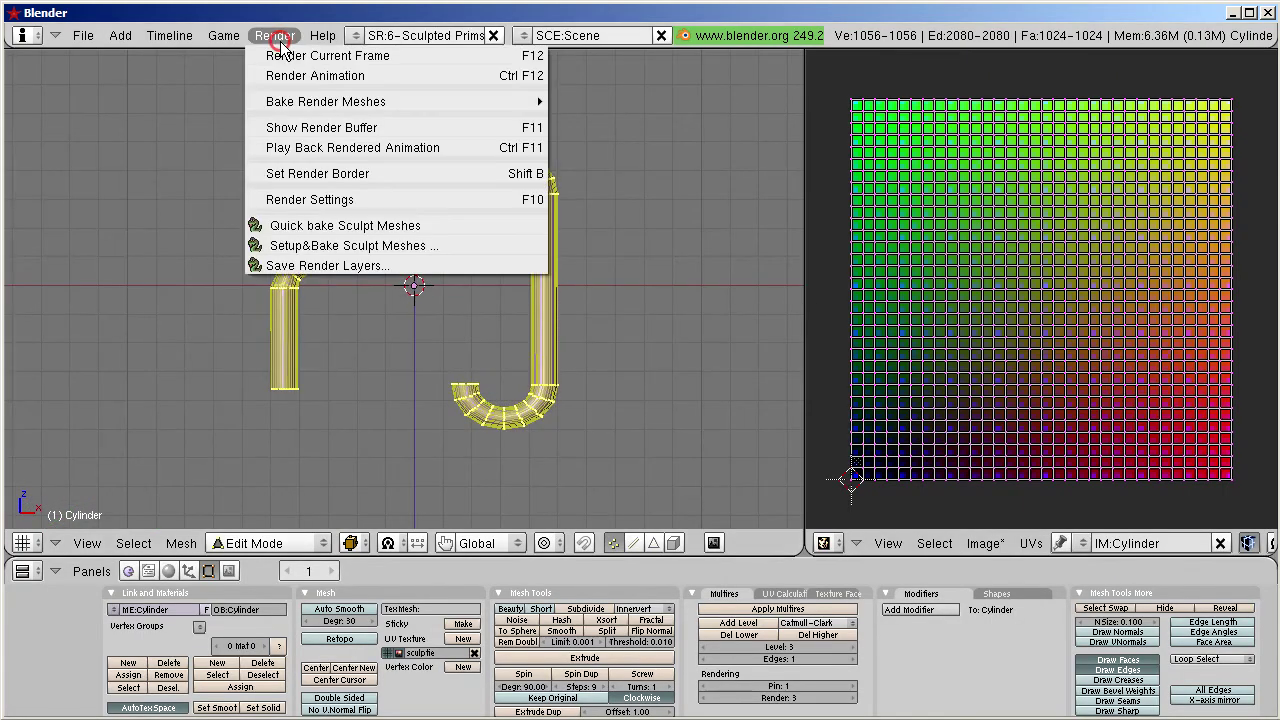
{"action": "left_click", "coordinate": [311, 226]}
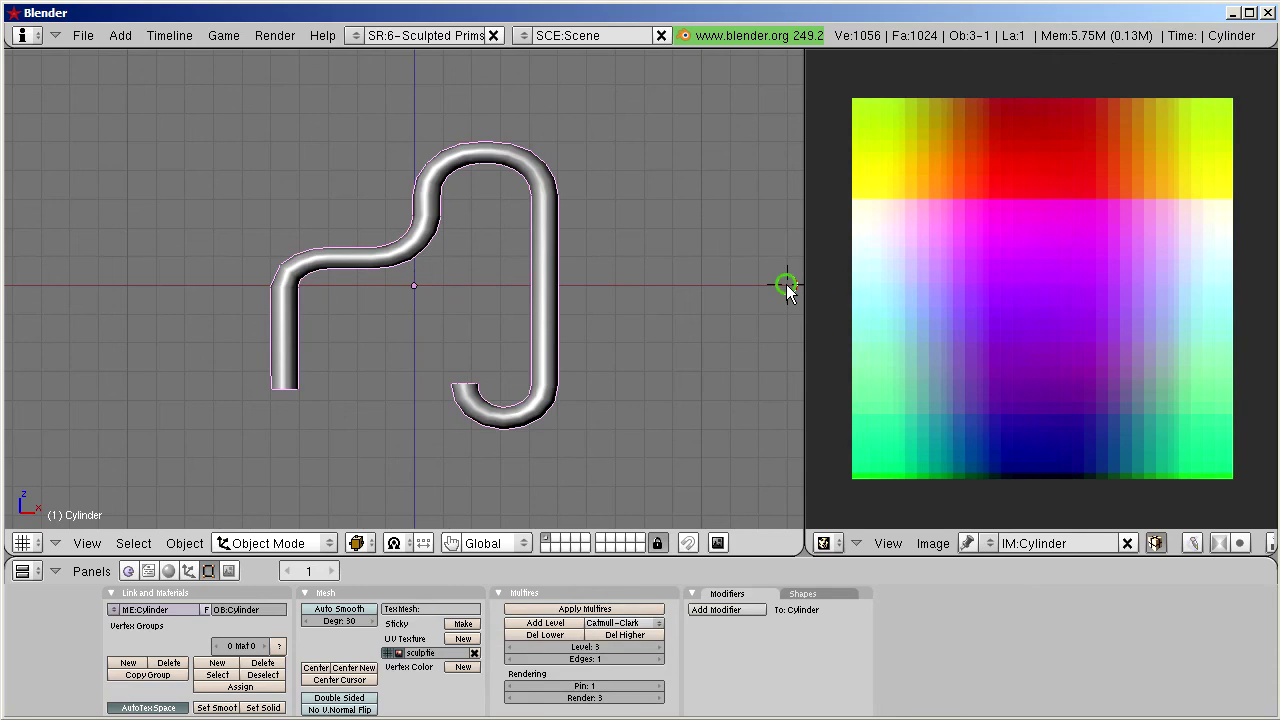
{"action": "middle_click_drag", "start_coordinate": [786, 284], "coordinate": [468, 283], "text": "shift"}
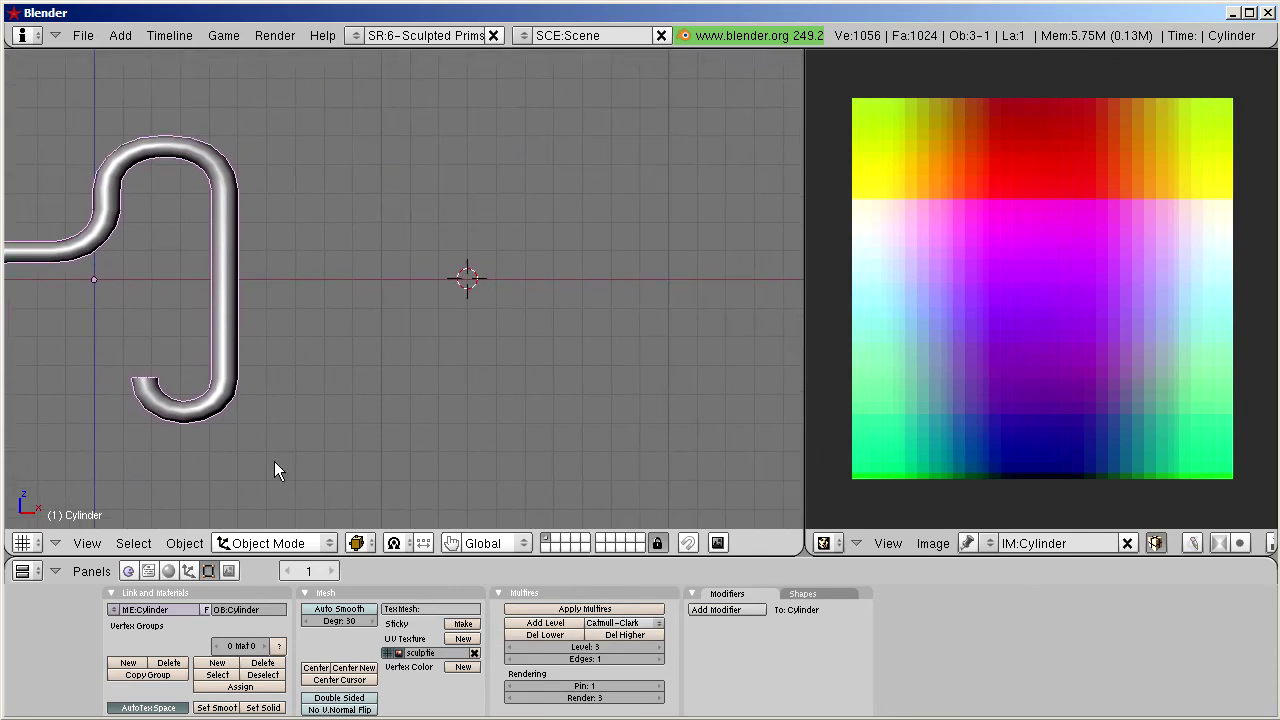
{"action": "left_click_drag", "start_coordinate": [400, 556], "coordinate": [402, 598]}
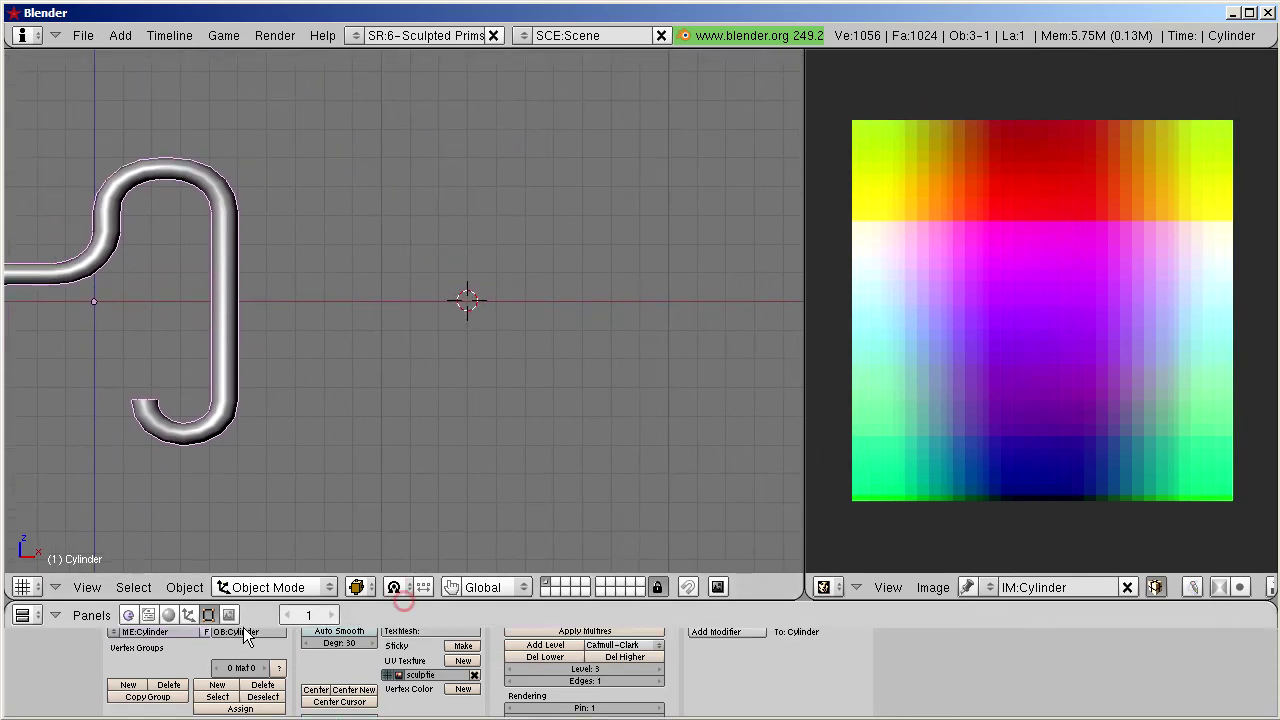
Show the Object menu's Scripts submenu in the 3D view header
{"action": "left_click", "coordinate": [184, 587]}
{"action": "mouse_move", "coordinate": [207, 45]}
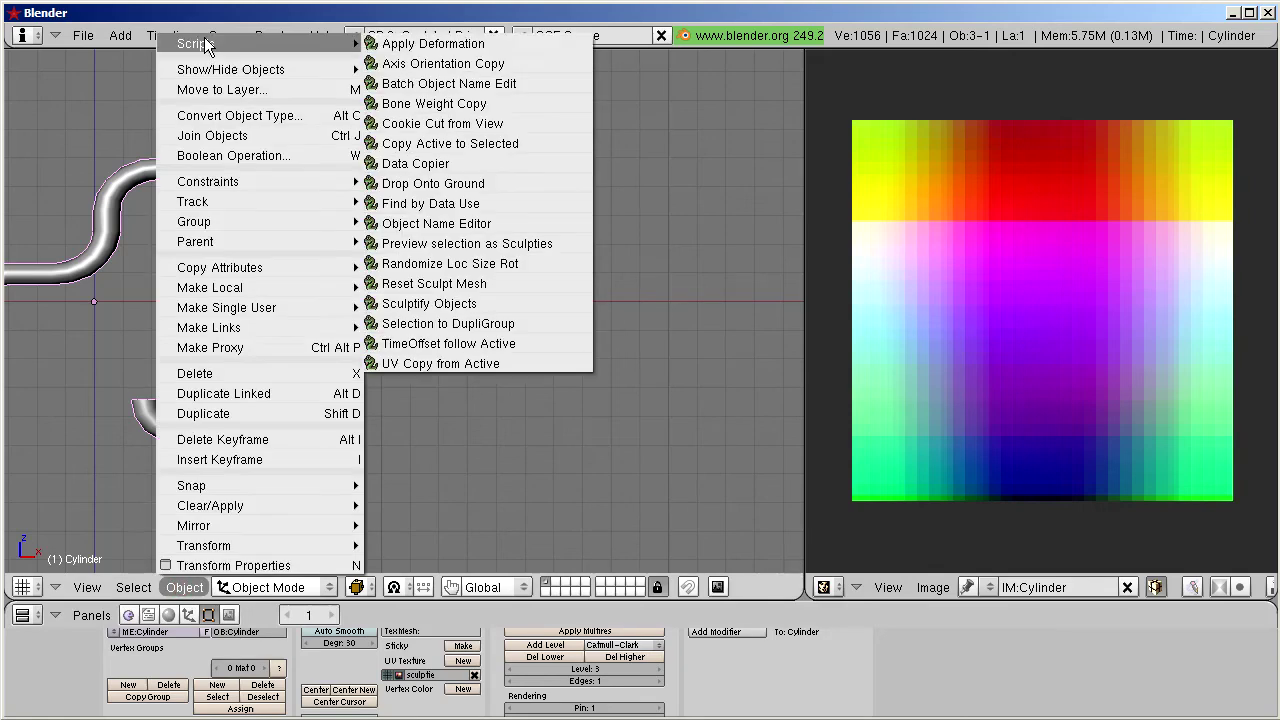